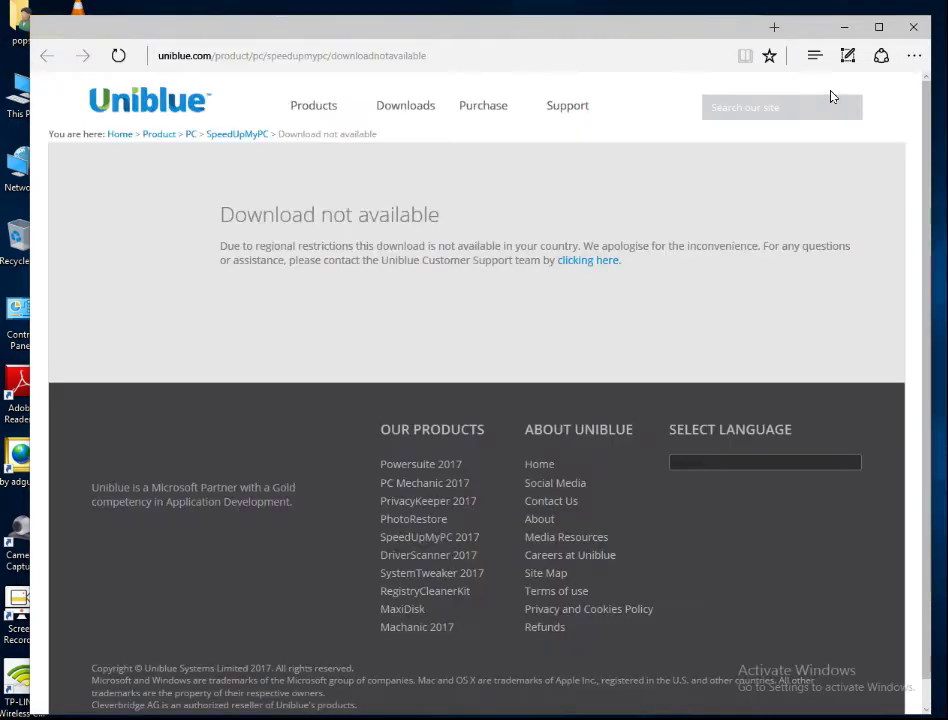
Step: Turn on pop-up blocking in the browser's advanced settings
left_click(914, 58)
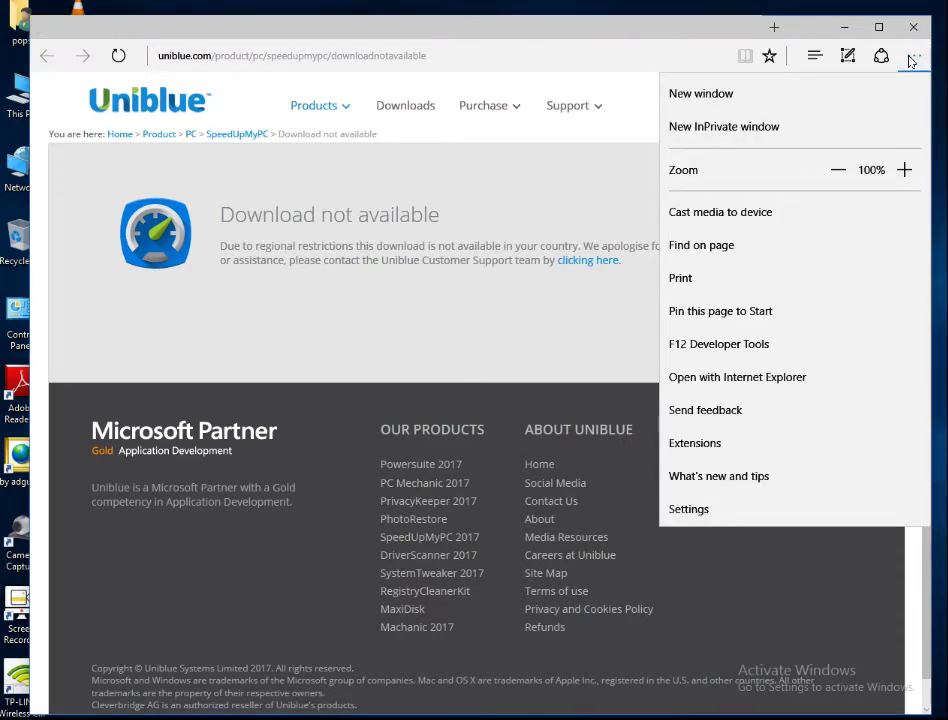
left_click(690, 510)
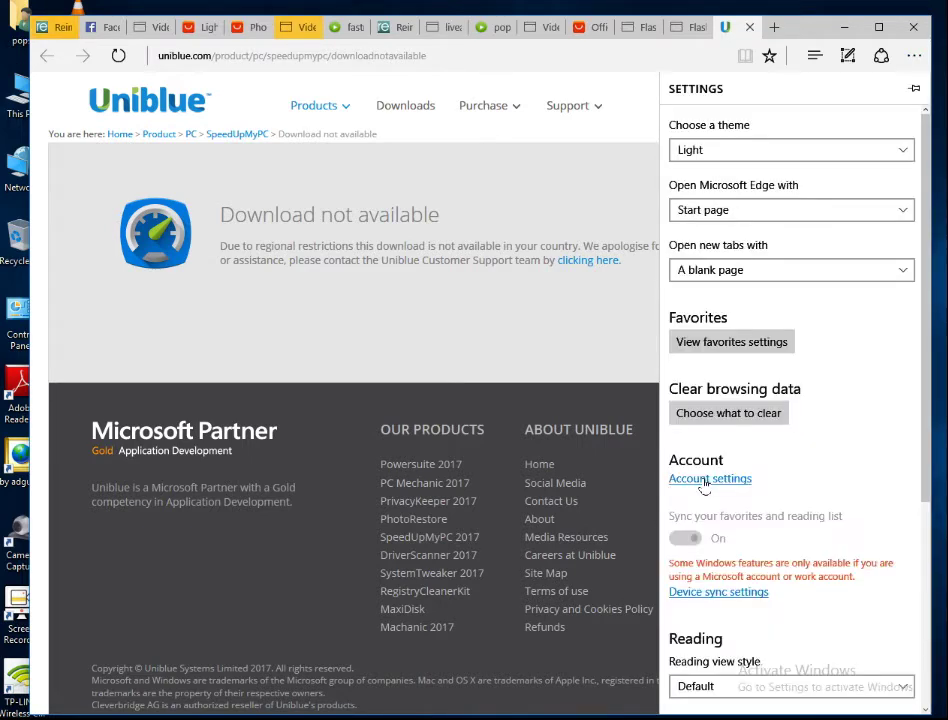
scroll(711, 559, "down", 2)
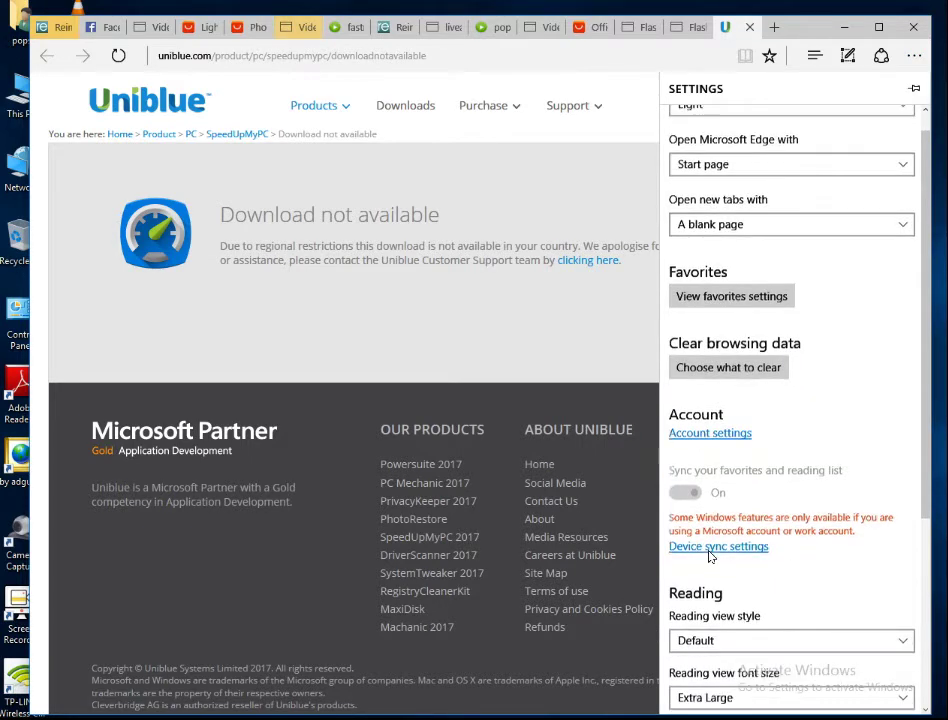
scroll(711, 557, "down", 3)
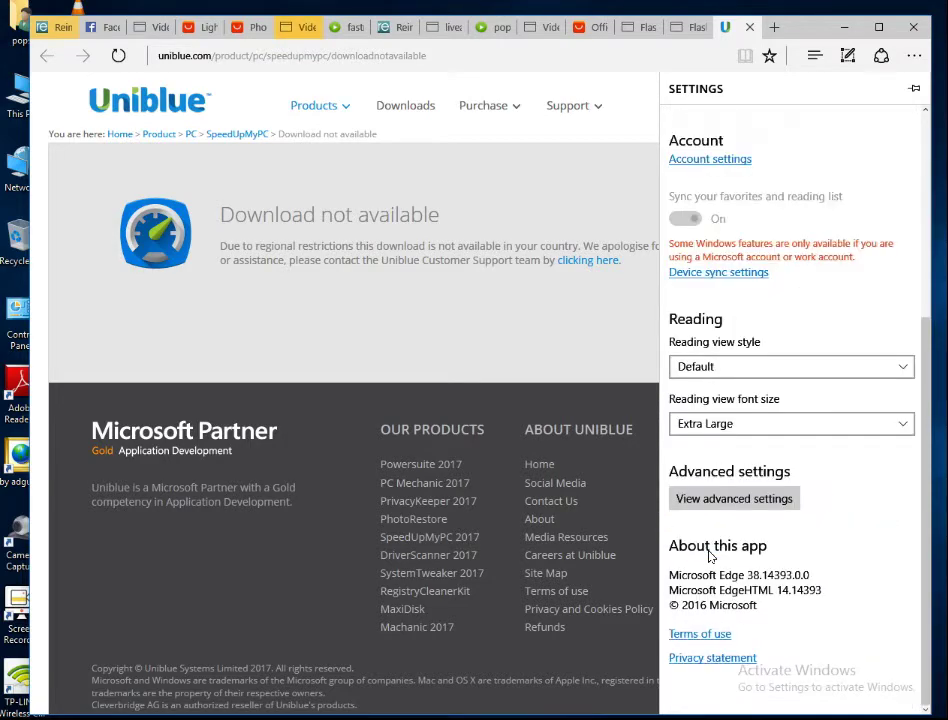
left_click(719, 500)
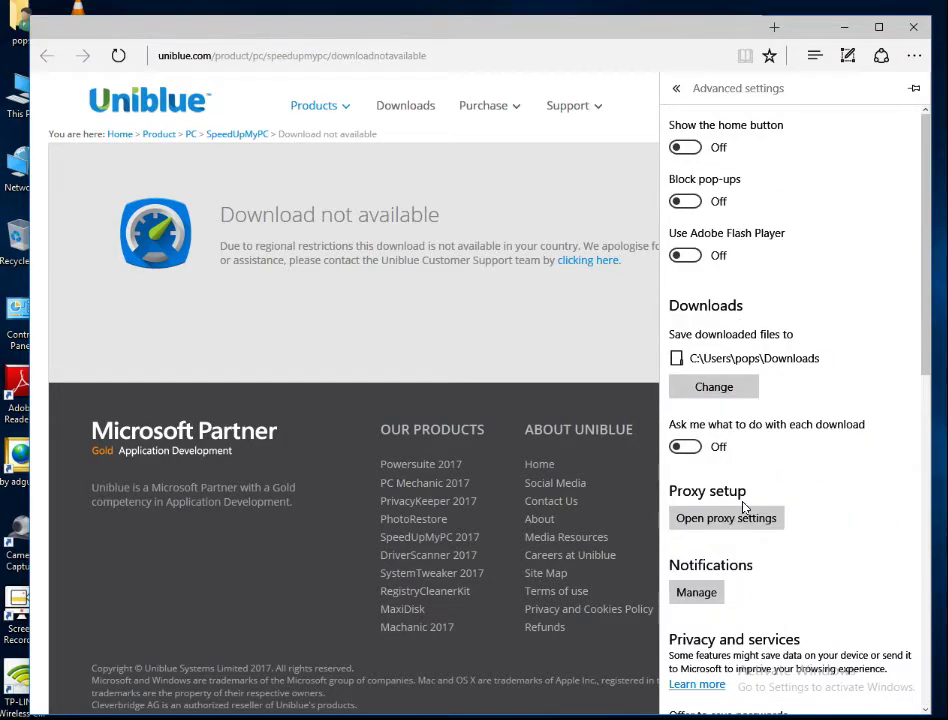
left_click(700, 205)
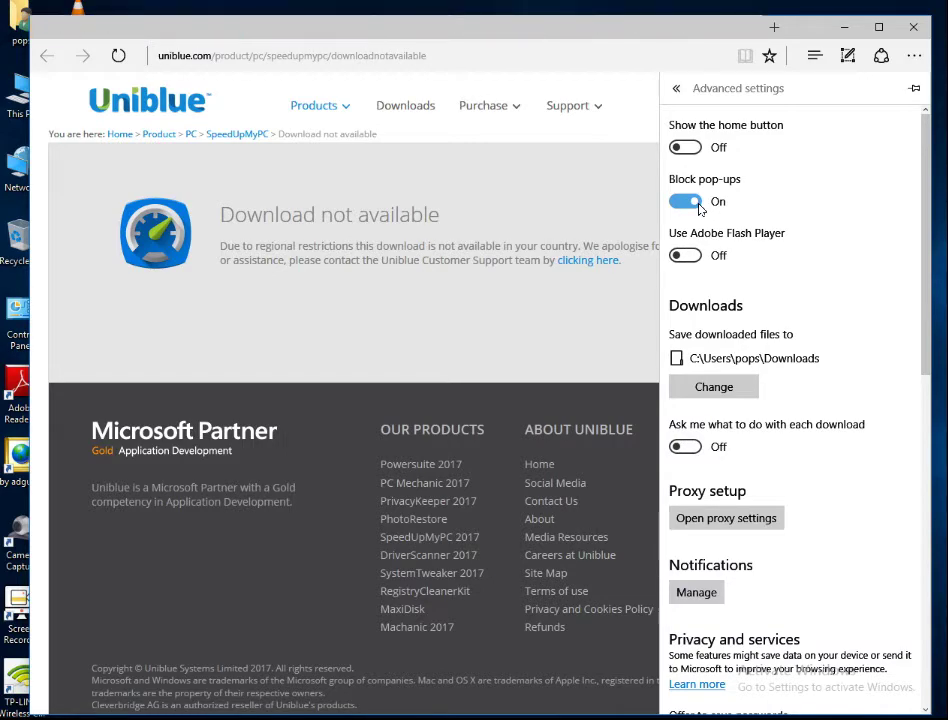
Step: Open the page for clearing the Bing search history from the advanced settings, and close the settings
scroll(808, 677, "down", 8)
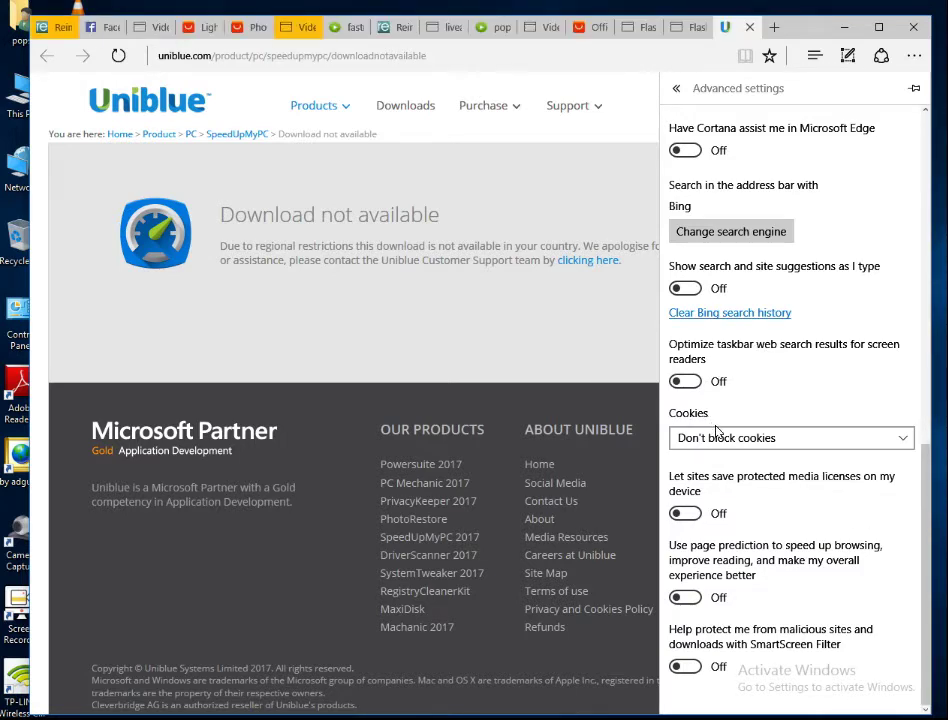
left_click(729, 314)
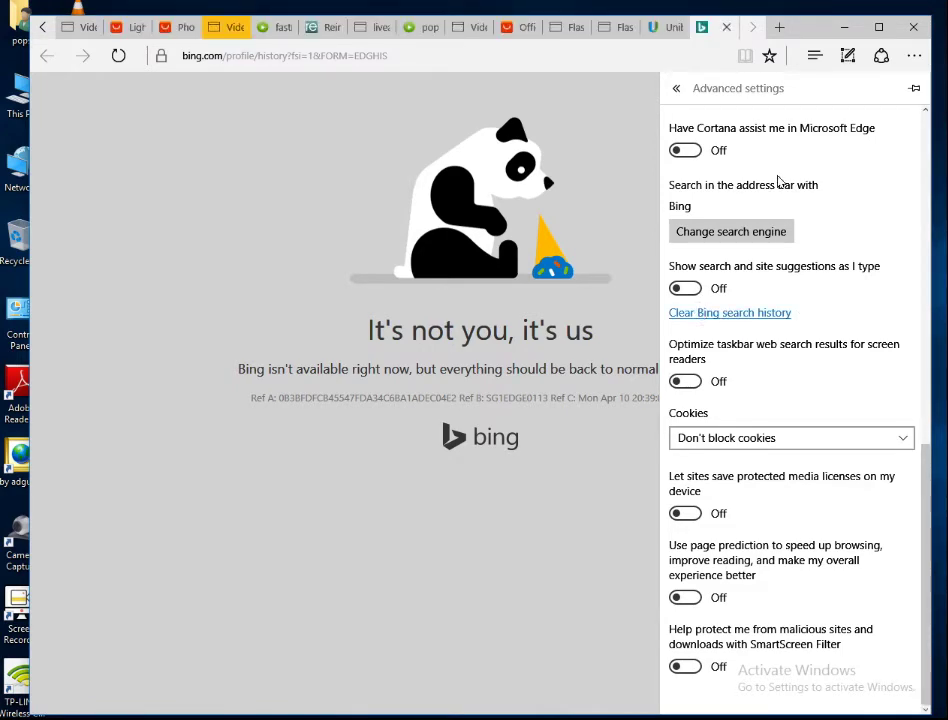
scroll(673, 104, "up", 2)
scroll(712, 305, "up", 6)
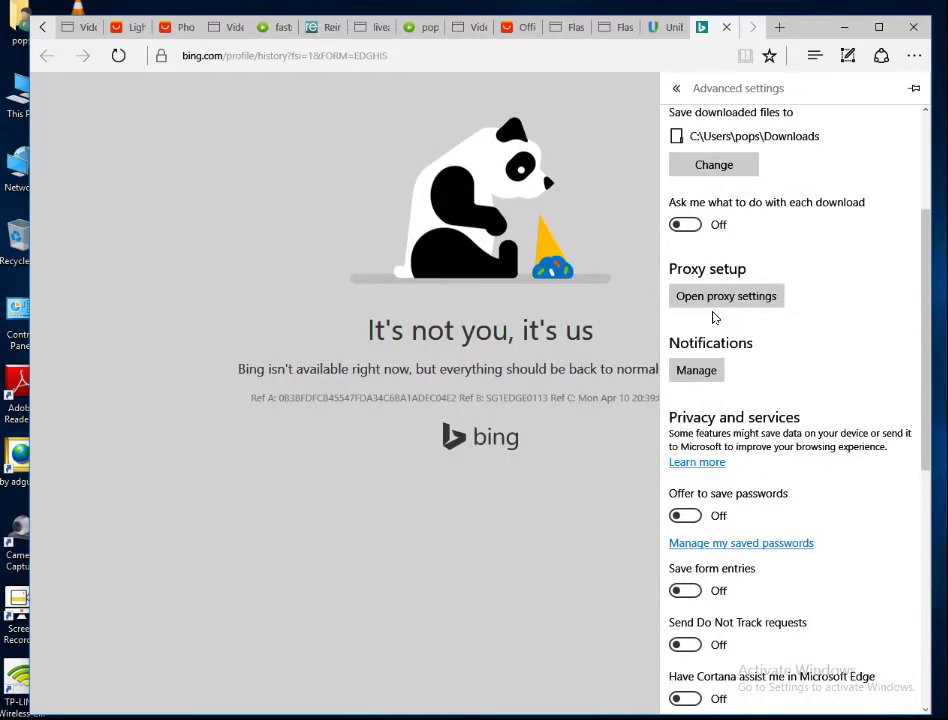
left_click(676, 88)
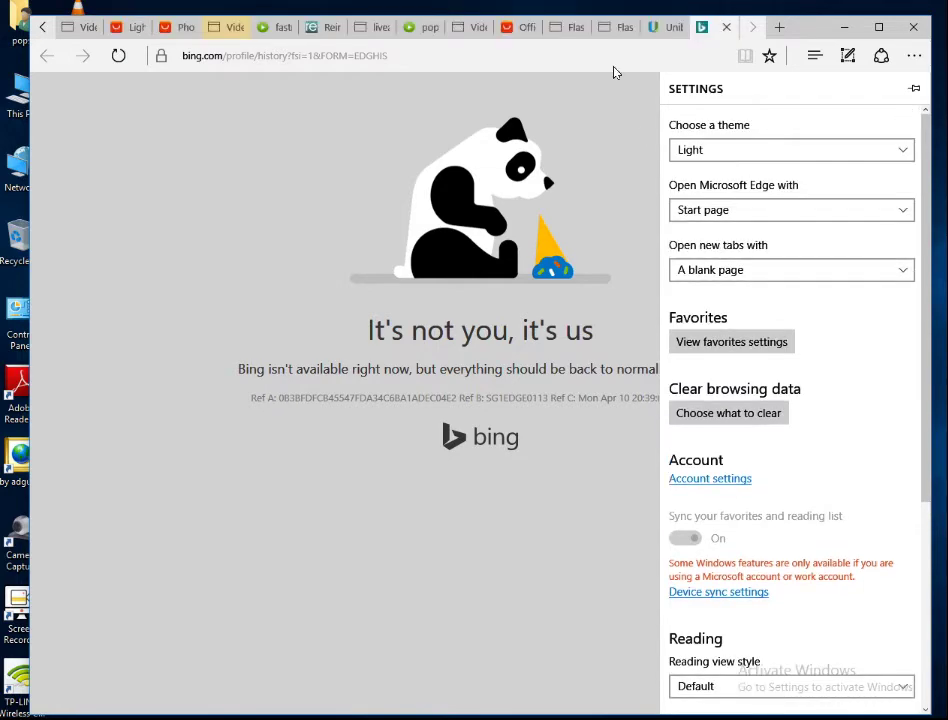
left_click(615, 66)
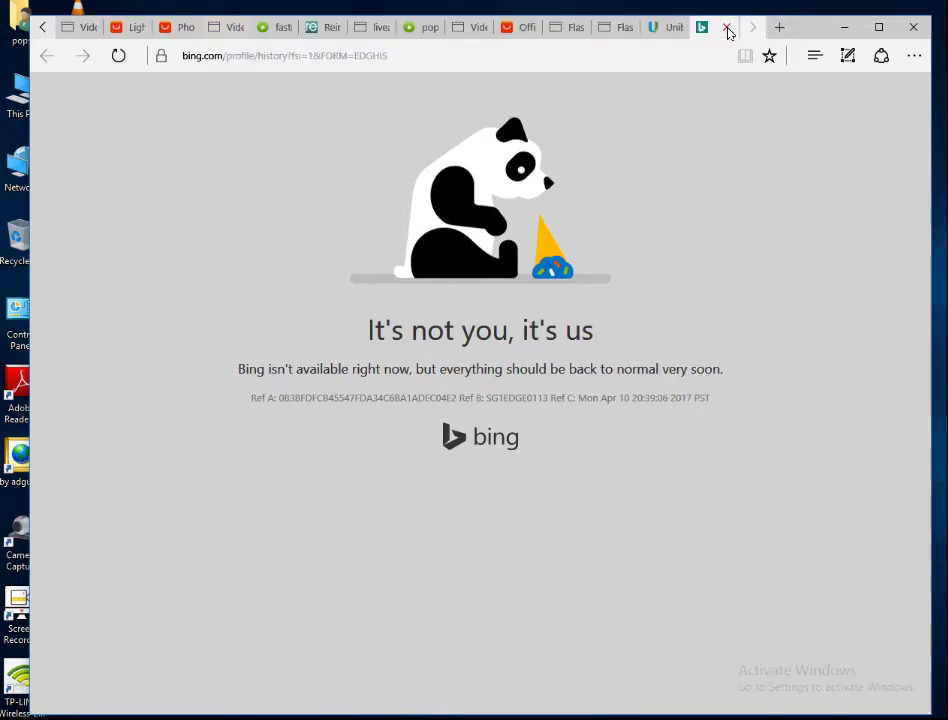
Step: Close the Bing, Uniblue and fake Flash Player update tabs, choosing to leave each page that asks for confirmation
left_click(727, 28)
left_click(727, 28)
left_click(727, 28)
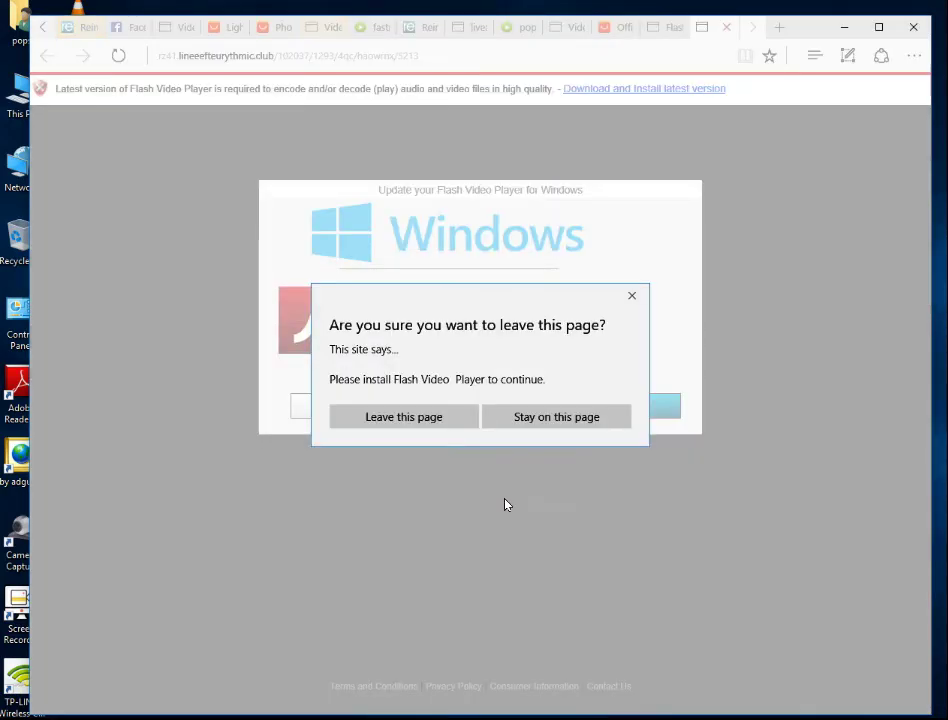
left_click(423, 420)
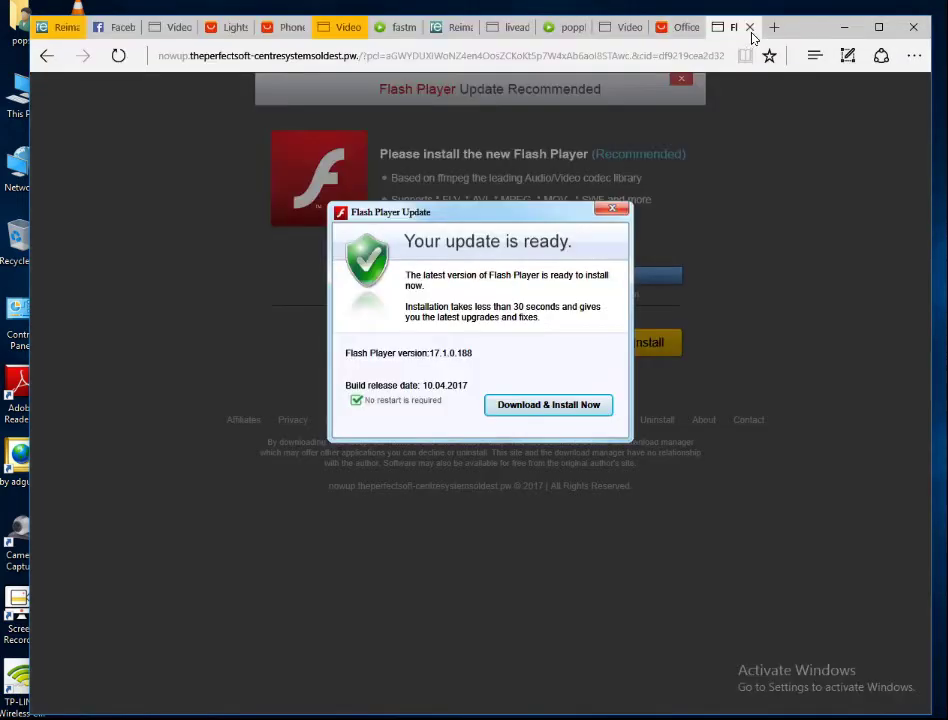
left_click(750, 29)
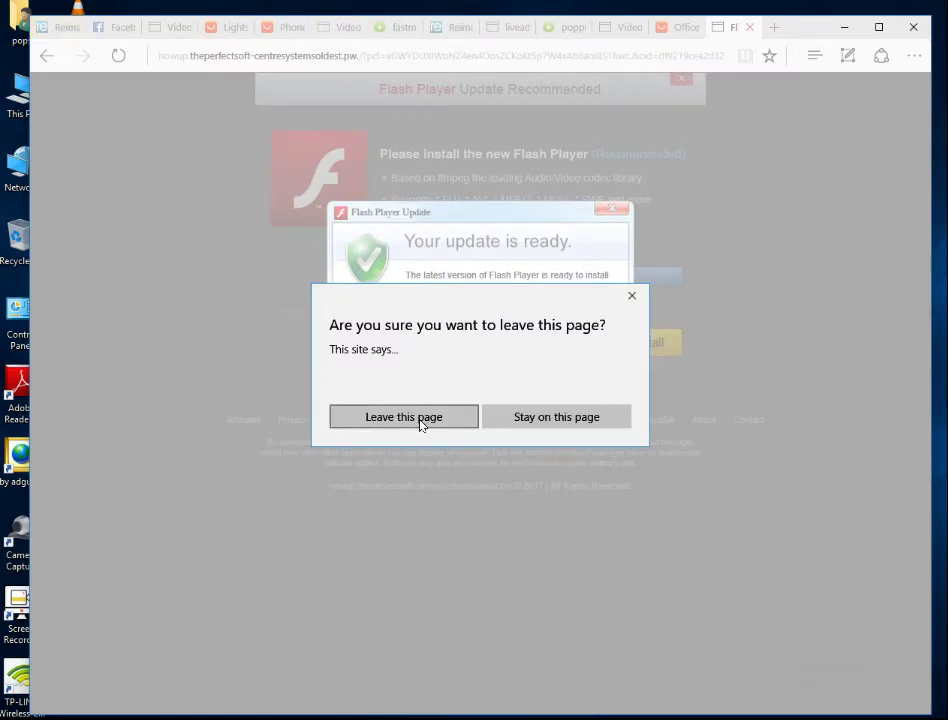
left_click(420, 418)
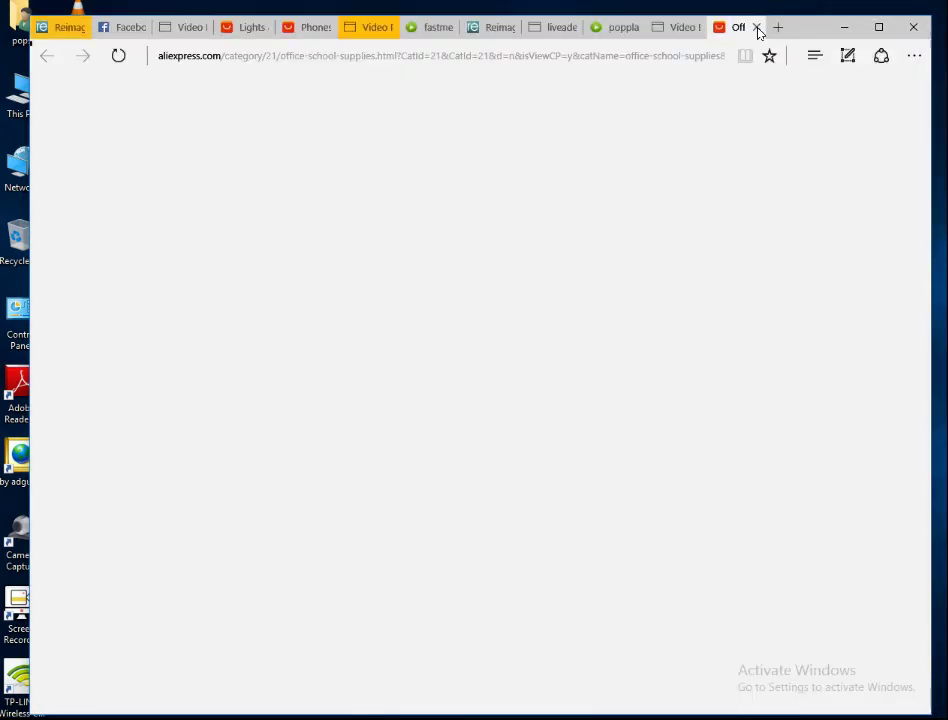
Step: Close the AliExpress office supplies, Video Browse, popplay and liveadex tabs
left_click(757, 29)
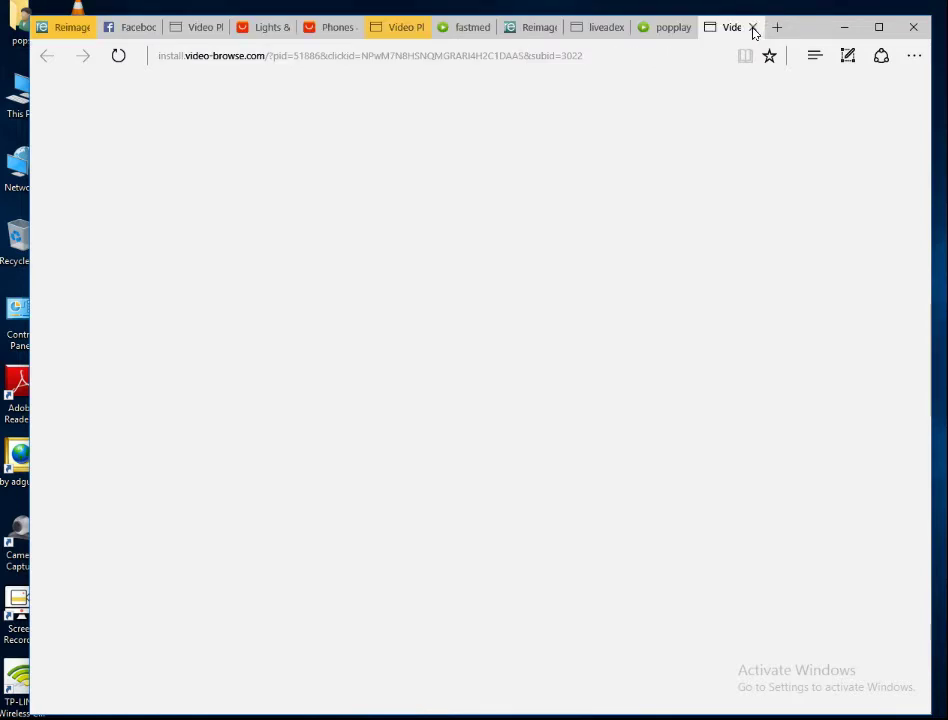
left_click(753, 29)
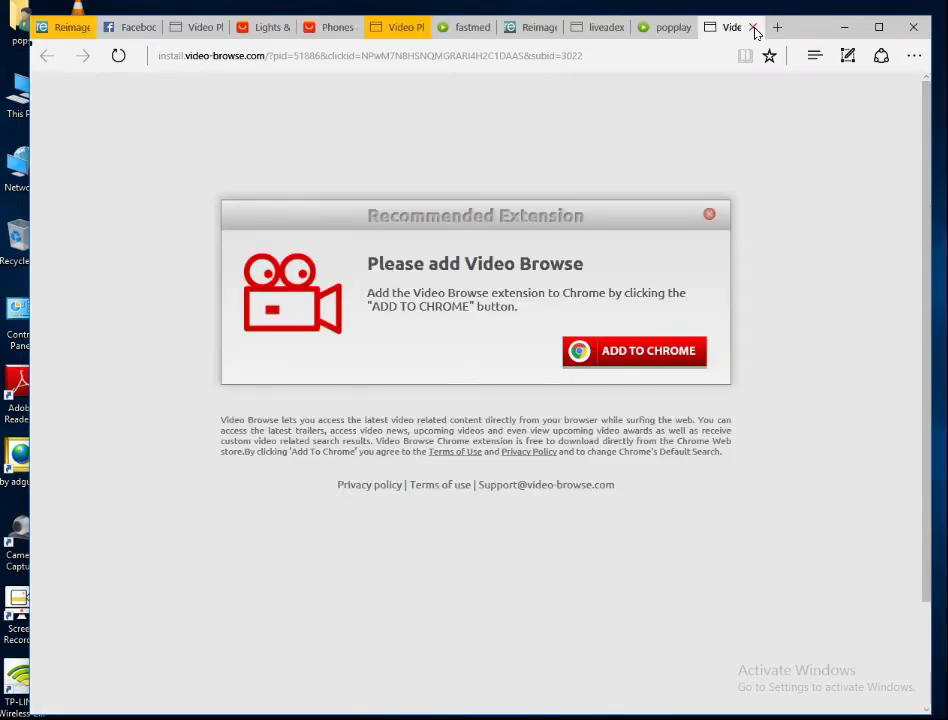
left_click(754, 28)
left_click(755, 28)
Step: Close the second Reimage Repair tab and the fastmediaz tab, confirming that the Reimage page should be left
left_click(756, 28)
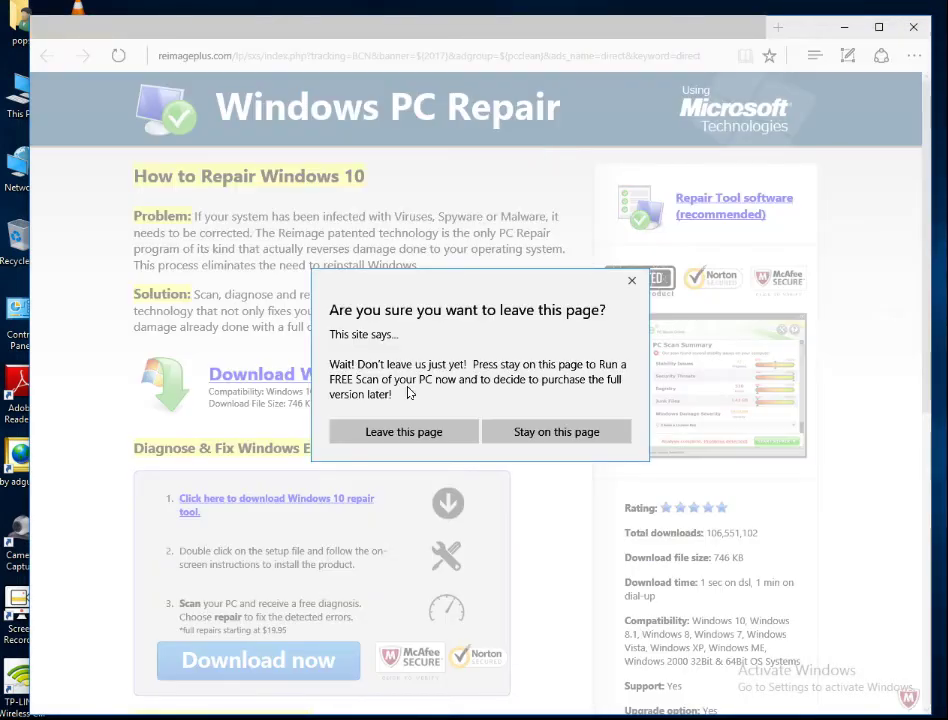
left_click(421, 438)
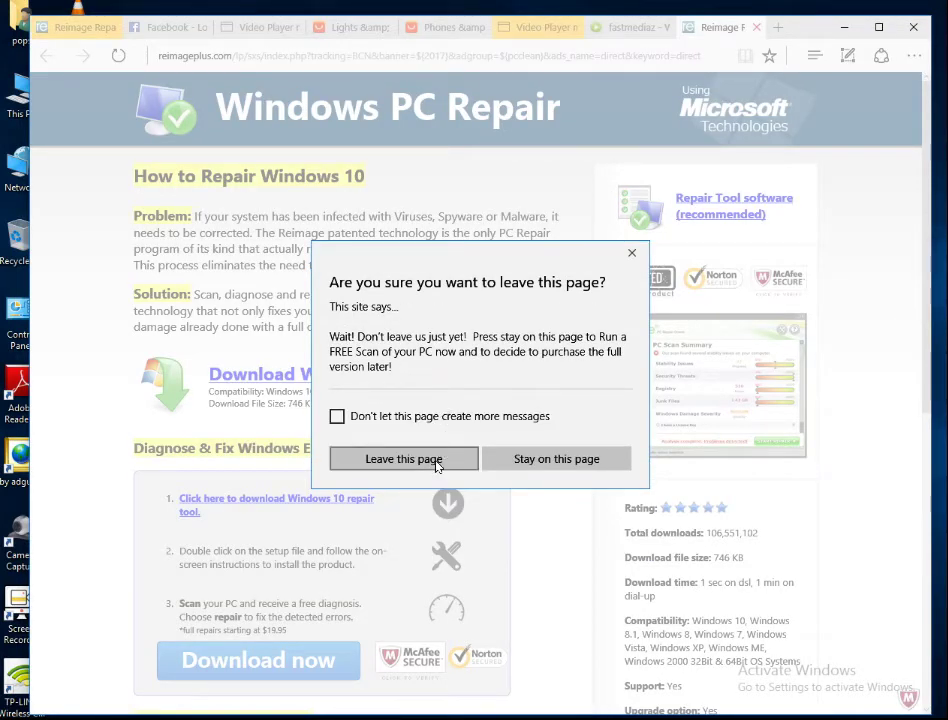
left_click(757, 27)
left_click(753, 26)
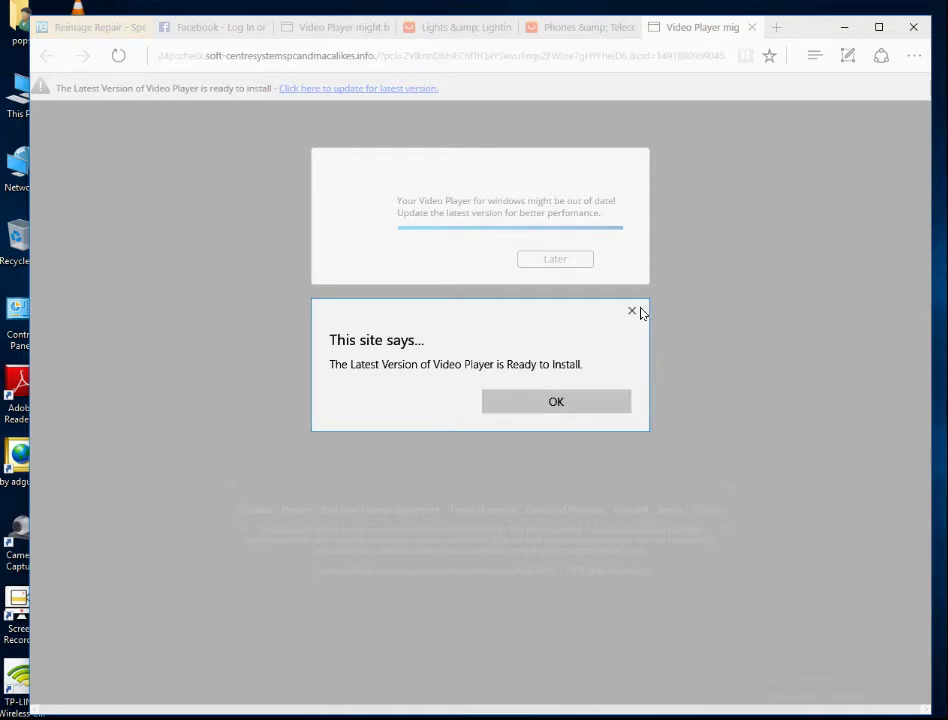
Step: Close the last Video Player update tab, dismissing its alert, blocking further messages from the page and choosing to leave it
left_click(752, 27)
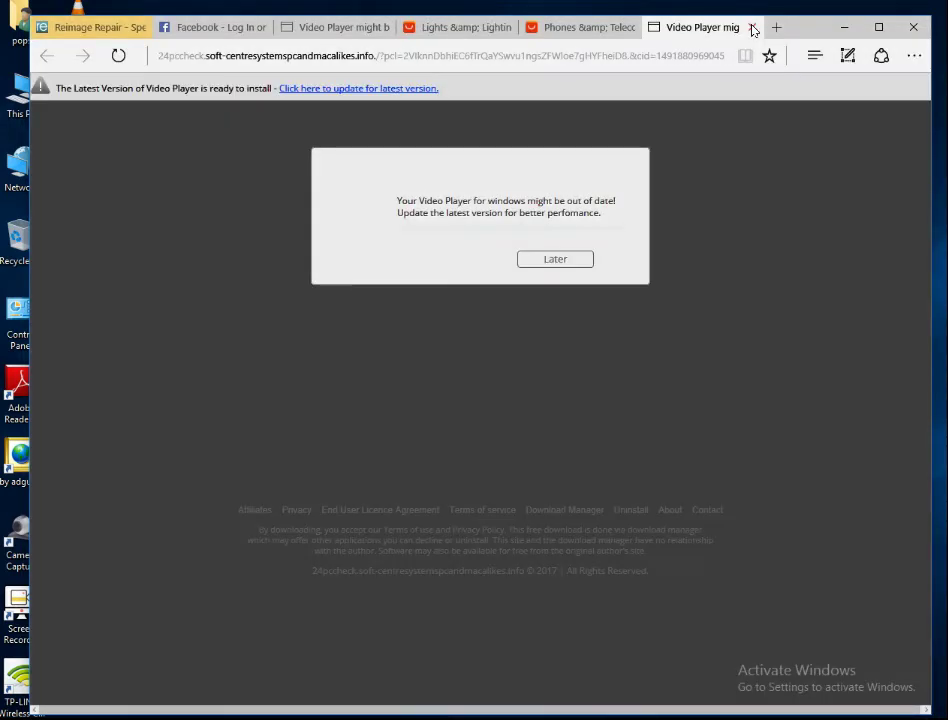
left_click(752, 27)
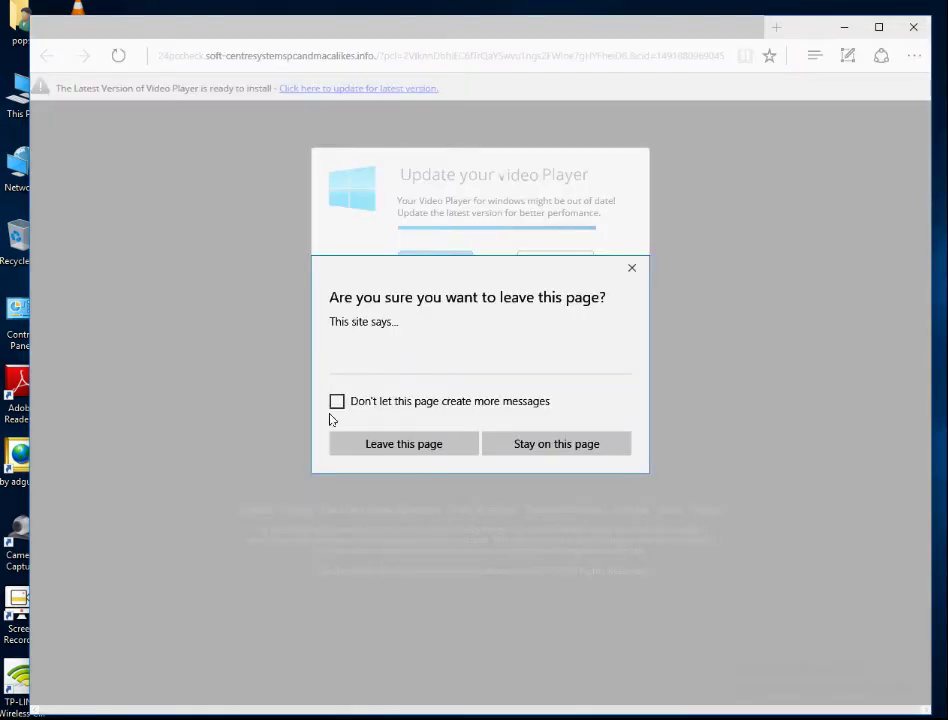
key("space")
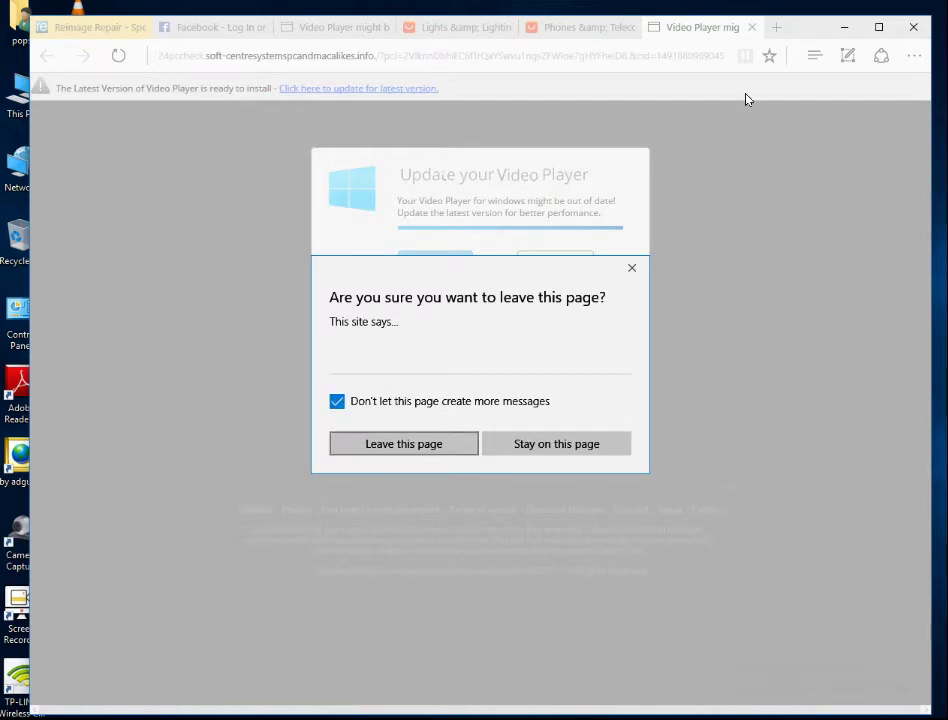
left_click(752, 27)
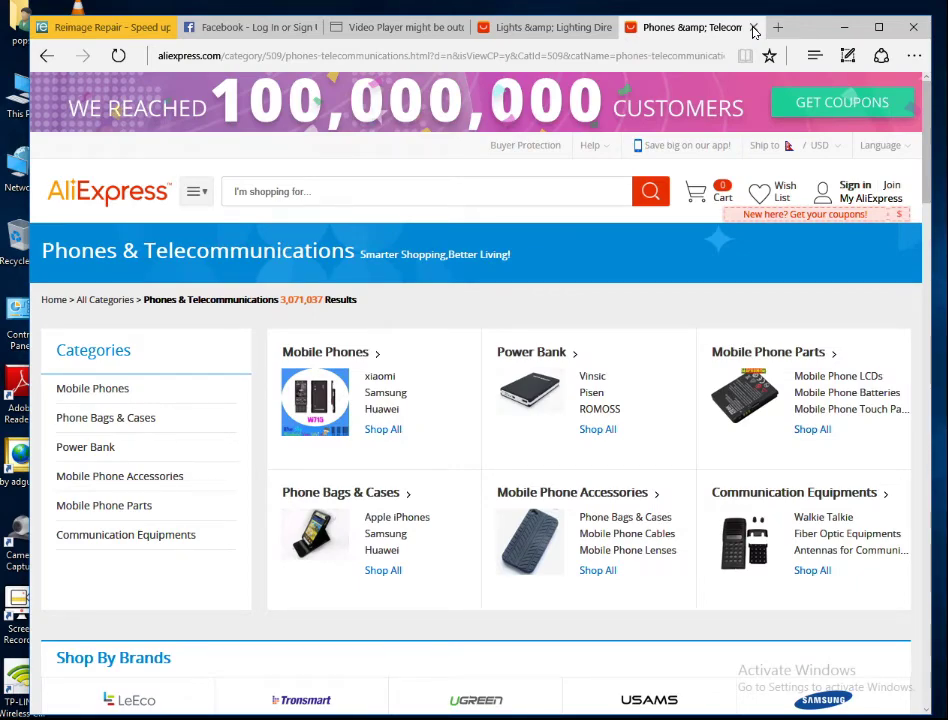
Step: Close the AliExpress phones and lighting tabs and the remaining Video Player update tab, choosing to leave the page
left_click(754, 27)
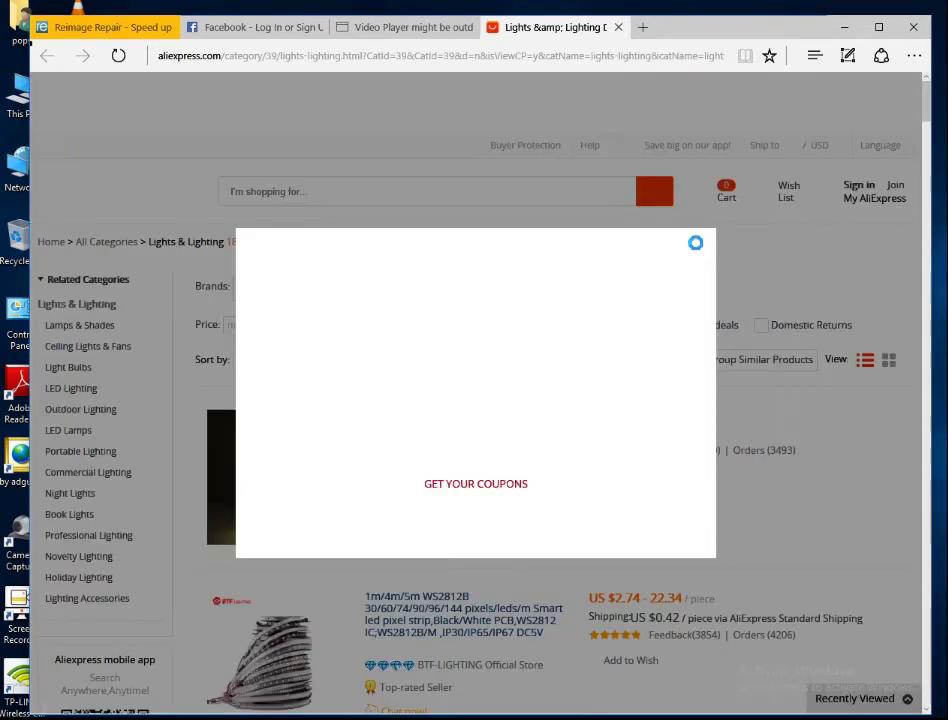
left_click(619, 27)
left_click(468, 27)
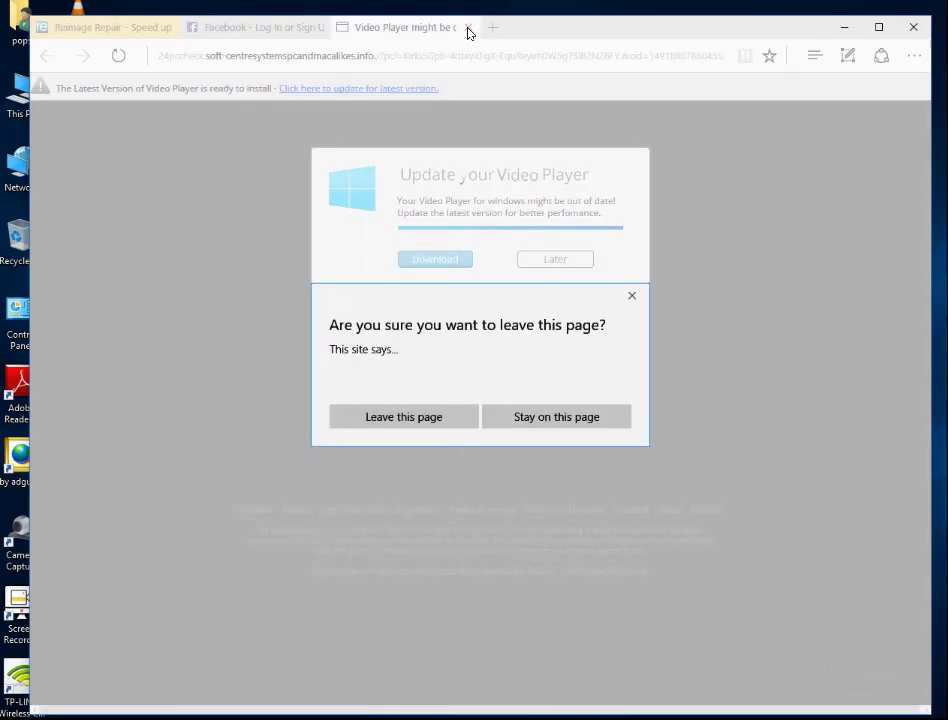
left_click(433, 424)
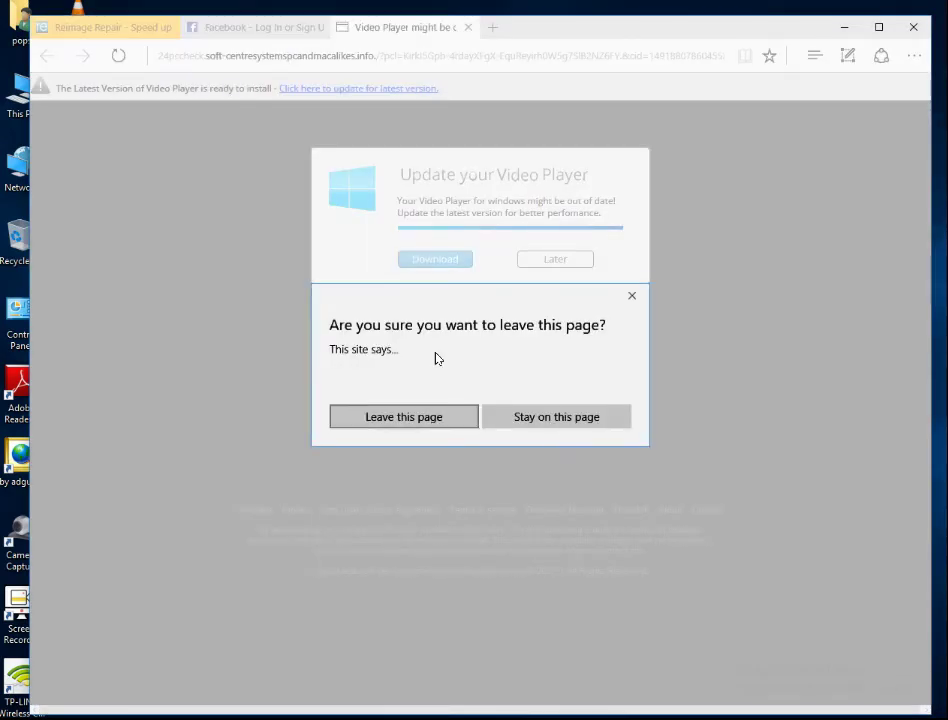
Step: Close the Facebook tab and the last Reimage Repair tab, choosing to leave the page so the browser exits
left_click(319, 33)
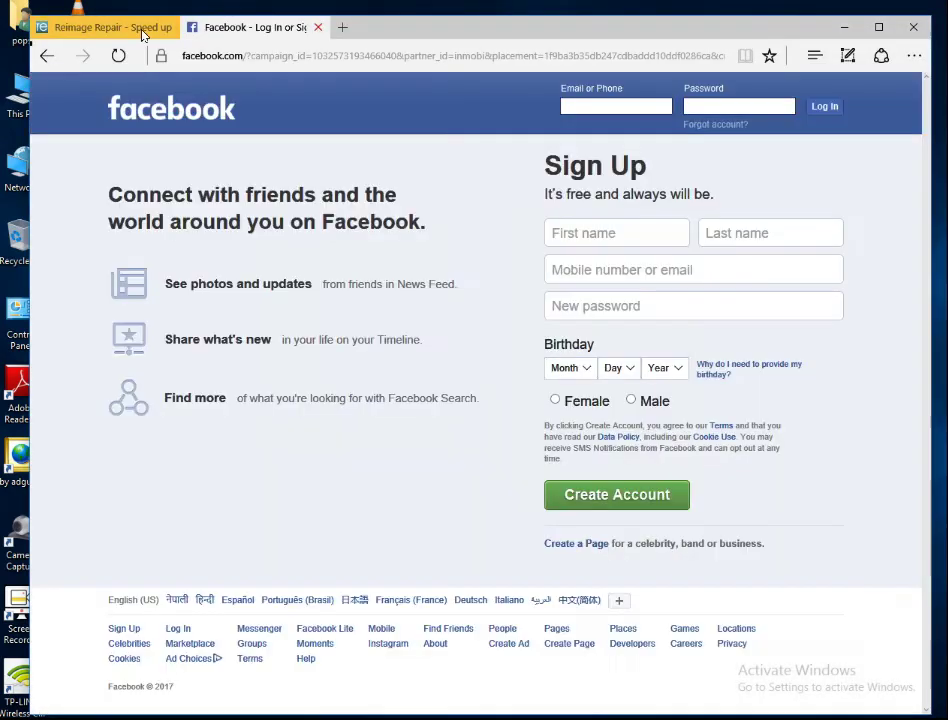
left_click(168, 33)
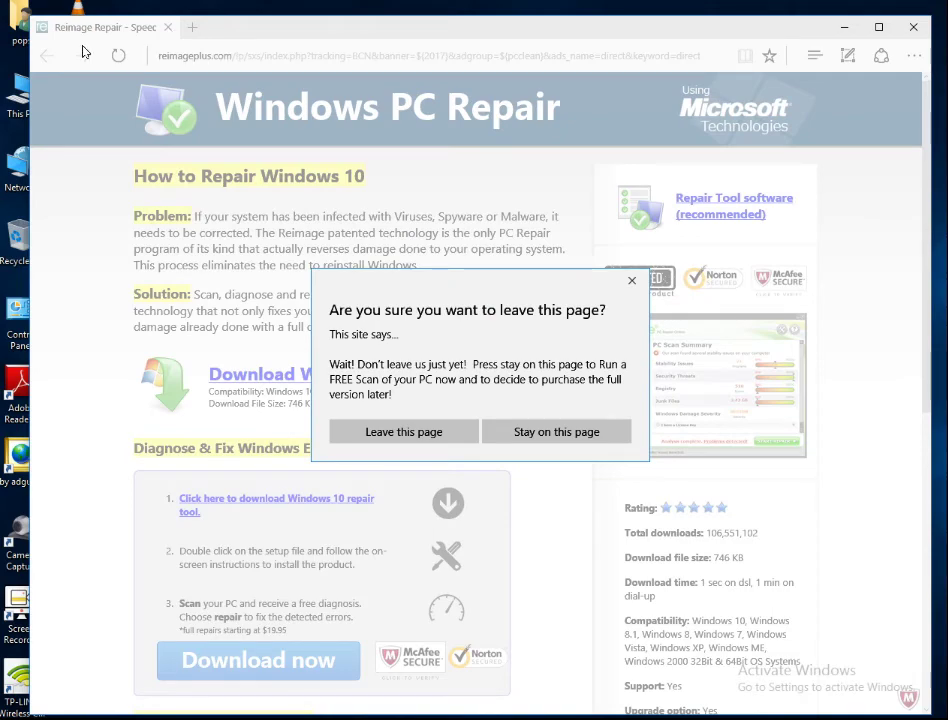
left_click(426, 441)
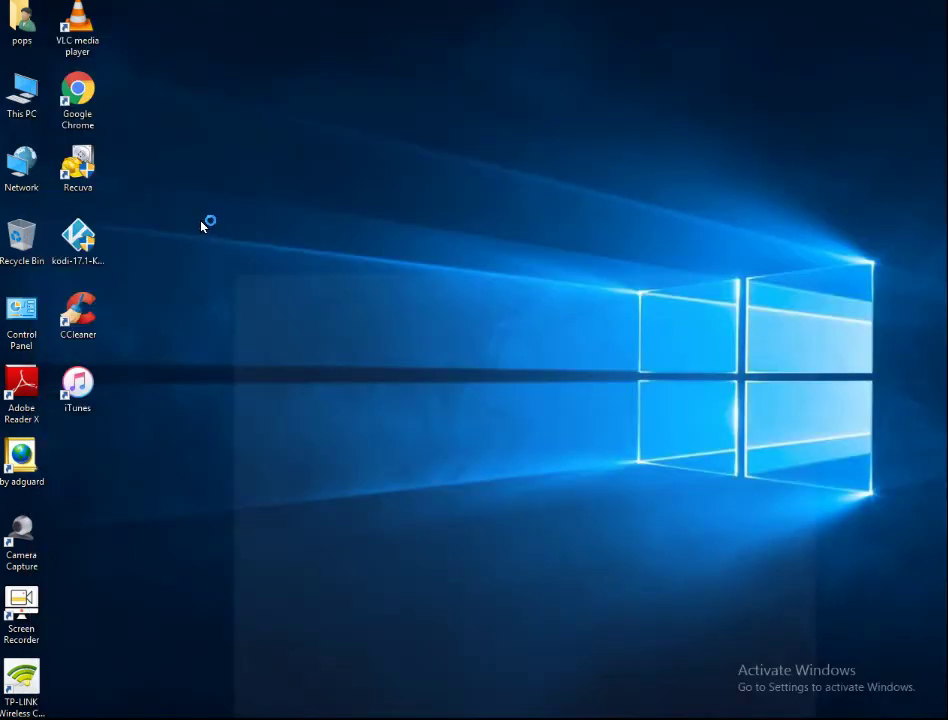
right_click(321, 203)
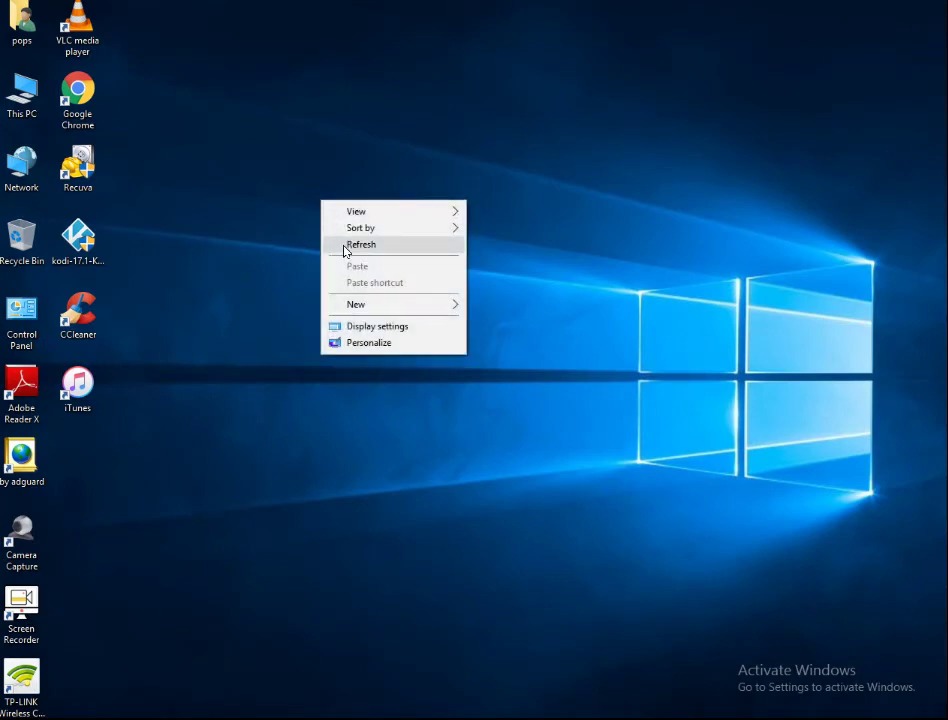
right_click(284, 232)
right_click(297, 272)
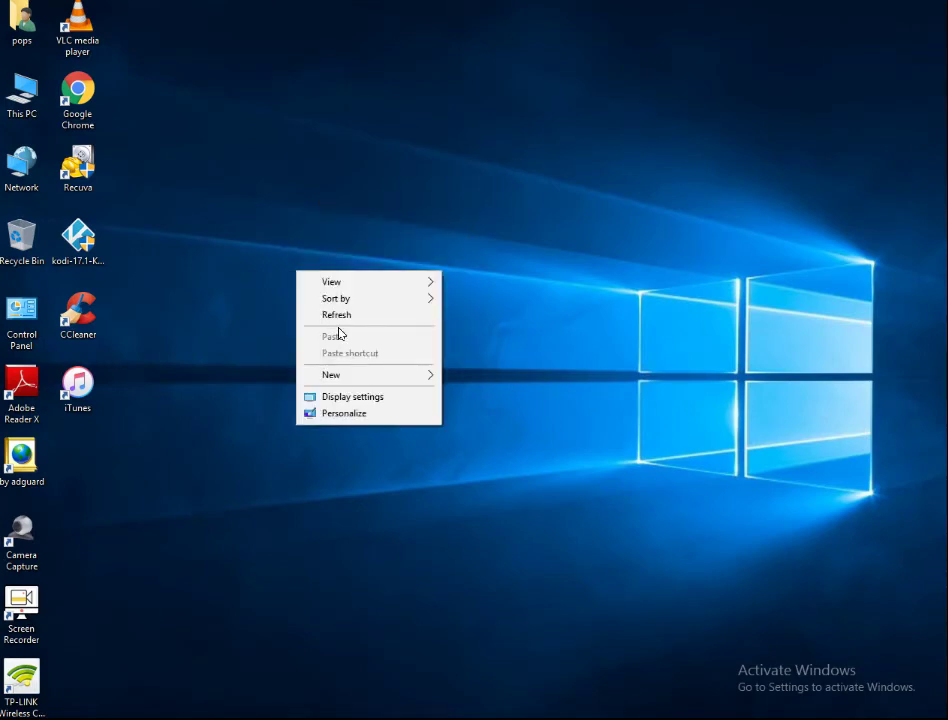
left_click(228, 266)
Step: Open Local Disk (C:) from This PC in File Explorer
left_click(28, 95)
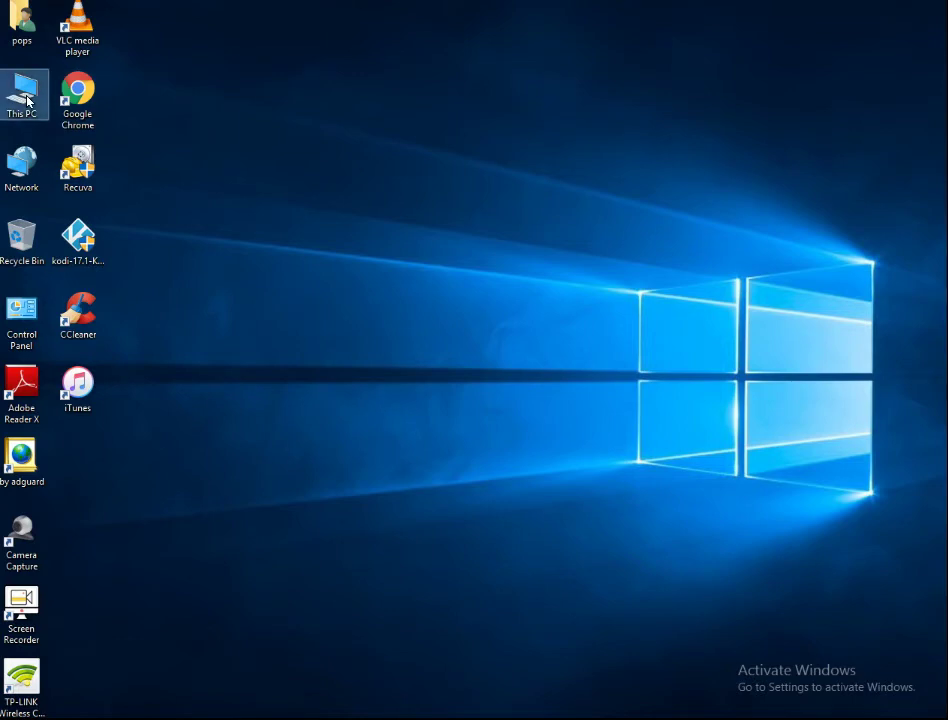
double_click(41, 104)
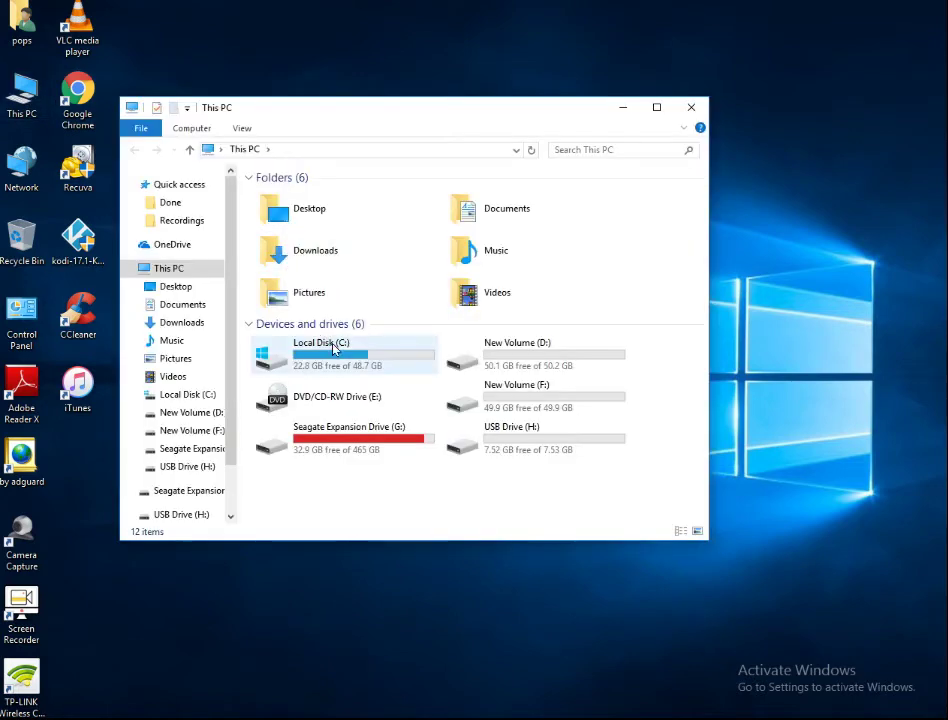
double_click(341, 372)
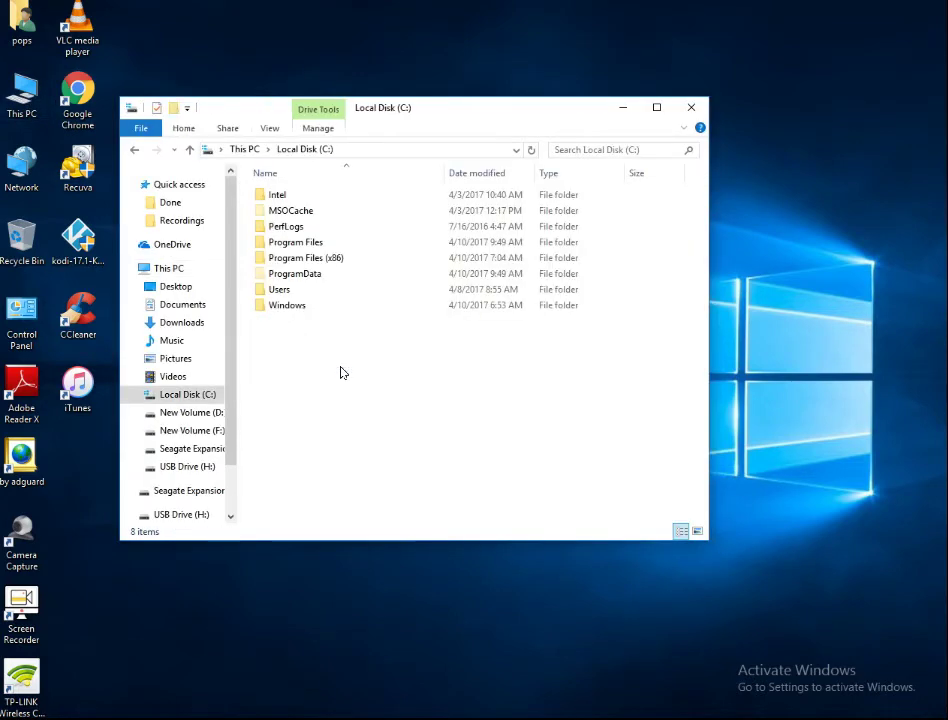
Step: Open the Local folder inside the user profile's AppData under C:\Users, dismissing the CCleaner notification
double_click(295, 291)
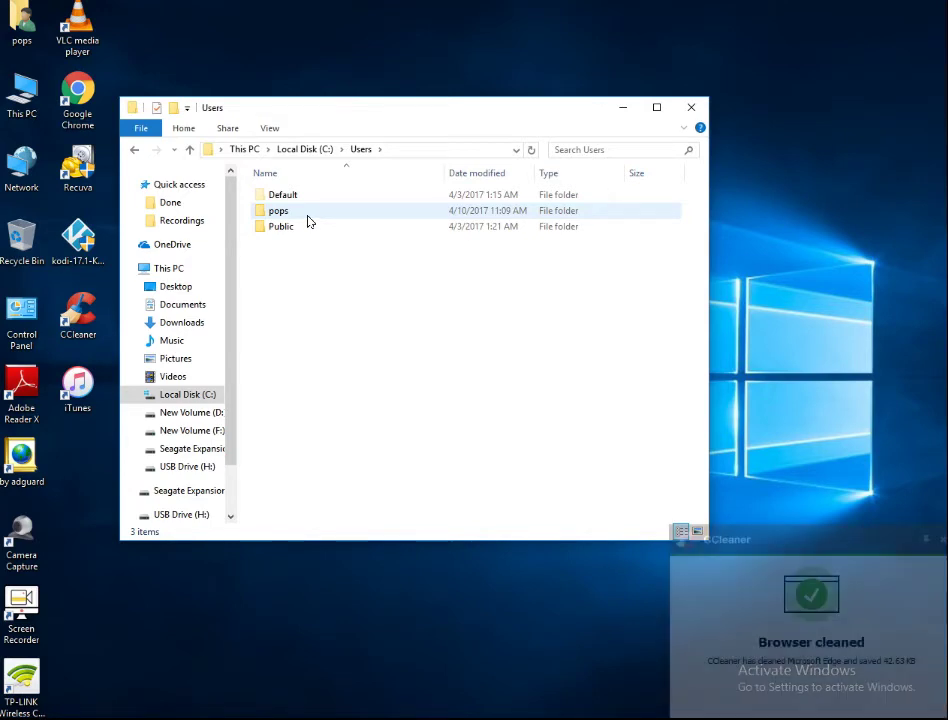
double_click(309, 214)
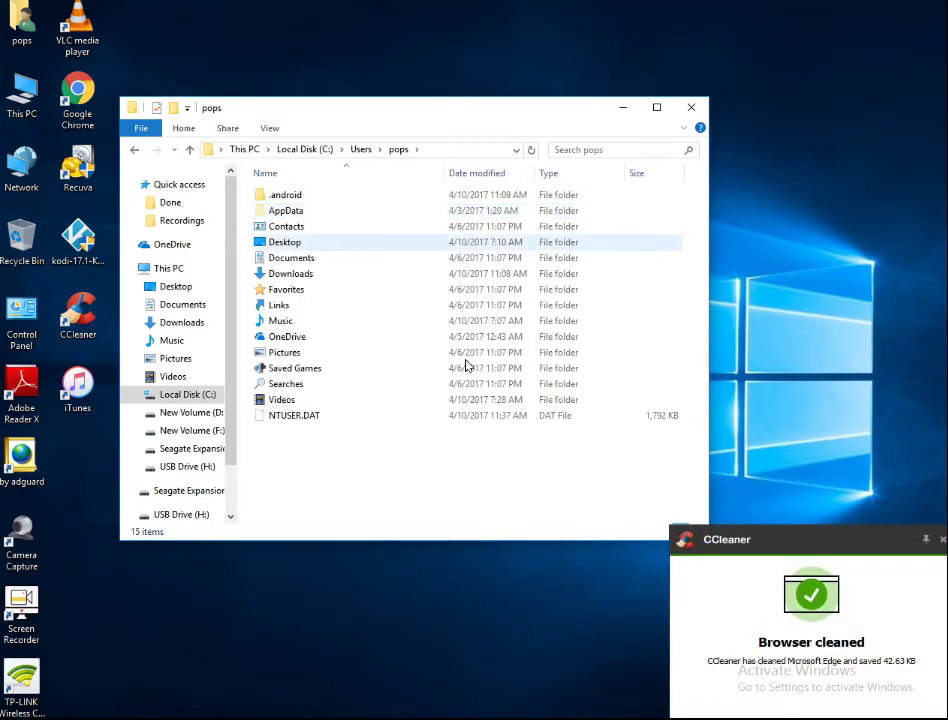
left_click(942, 542)
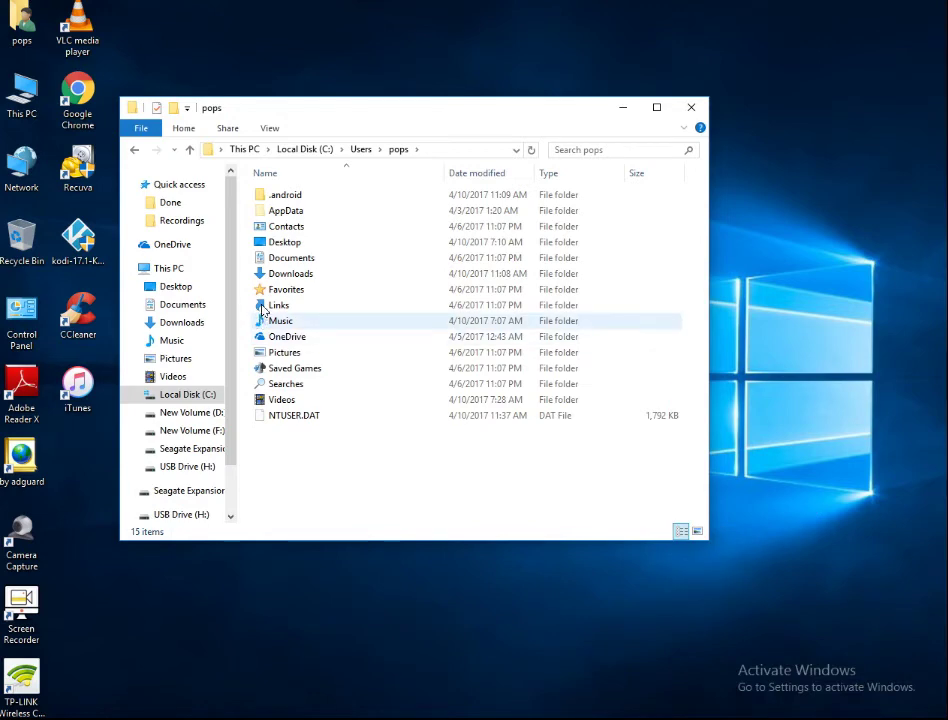
left_click(132, 152)
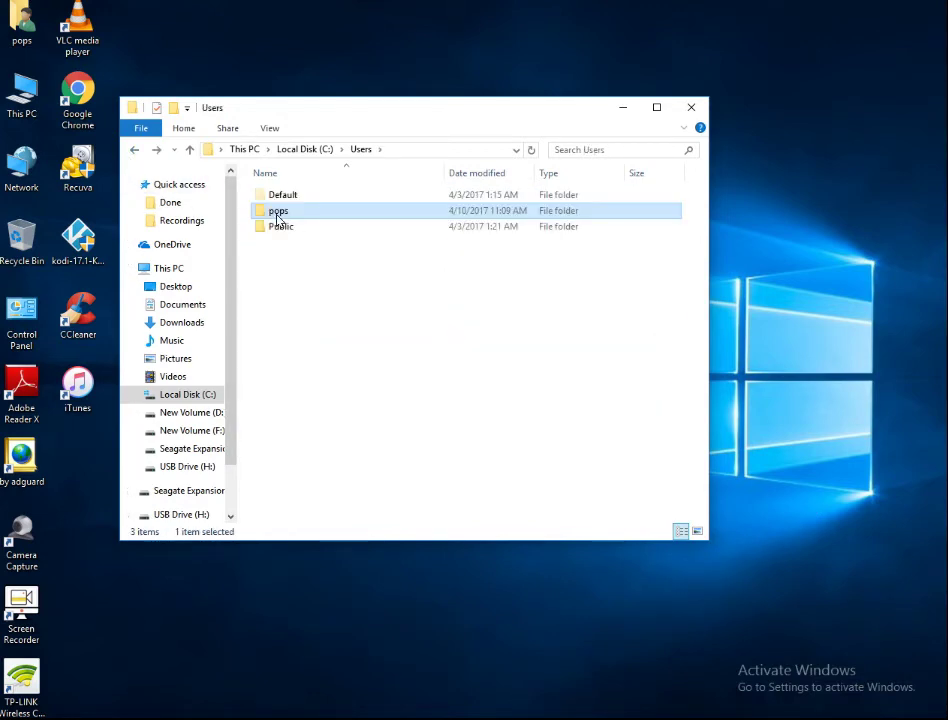
double_click(278, 212)
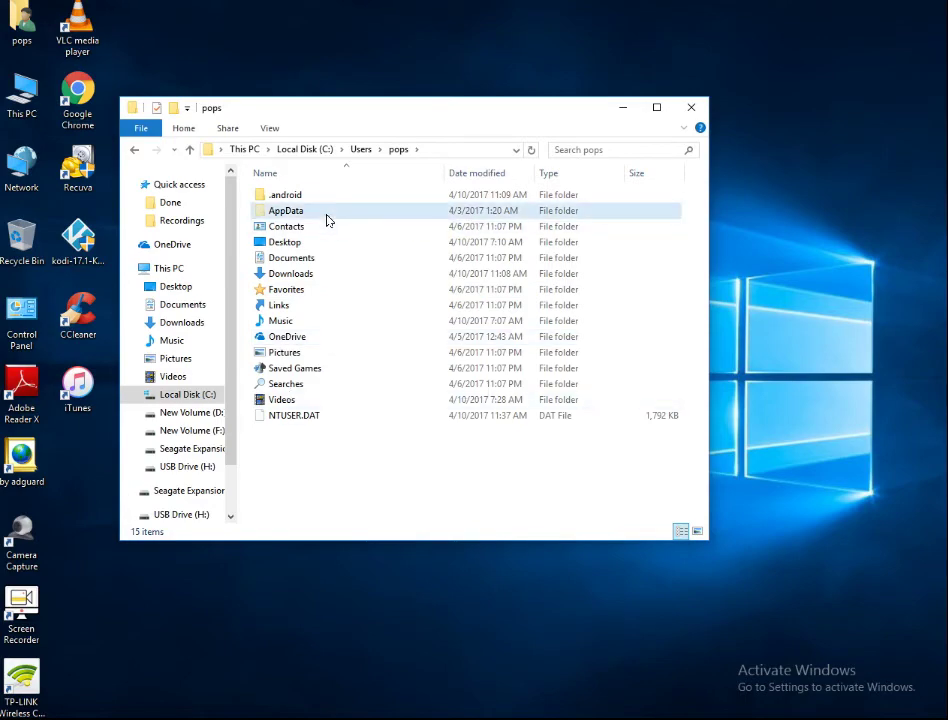
double_click(290, 211)
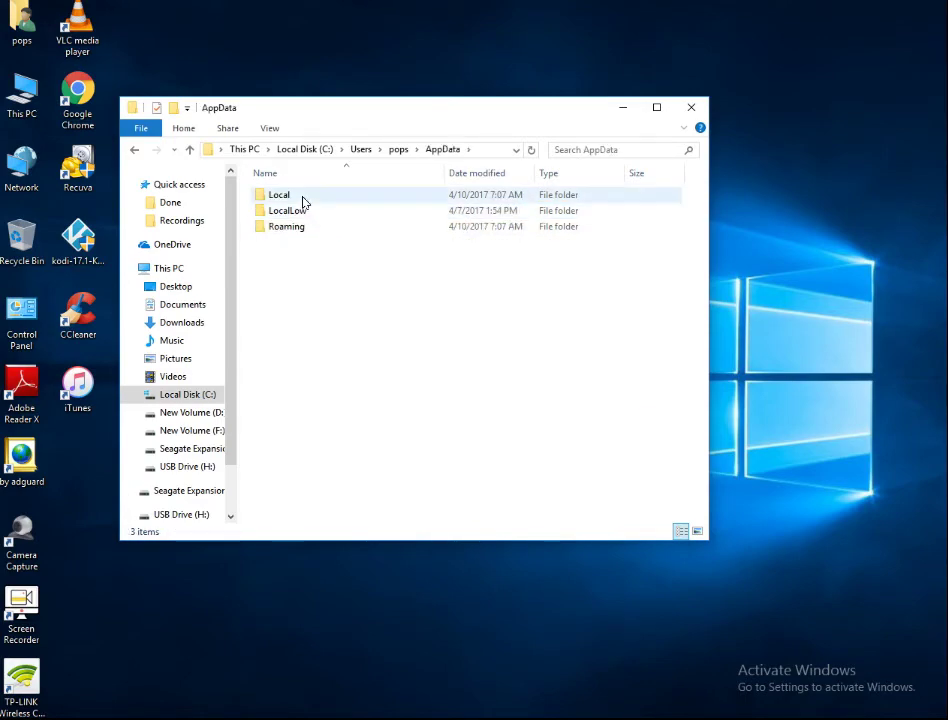
double_click(302, 197)
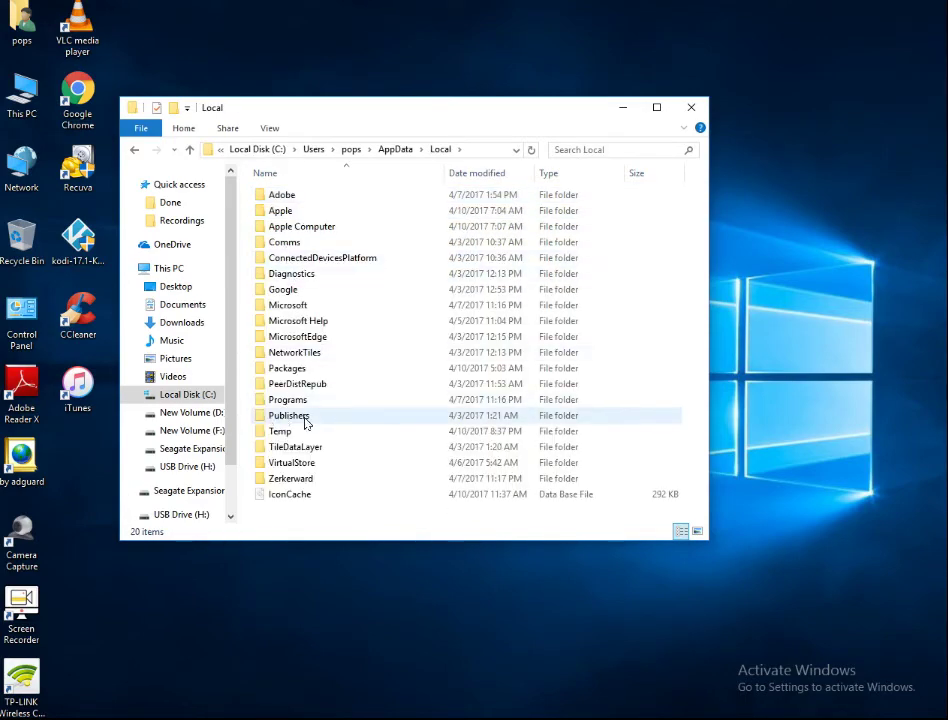
Step: Examine the Publishers folder, including its 8wekyb3d8bbwe subfolder and Microsoft.WindowsAlarms, and return to Local
double_click(322, 417)
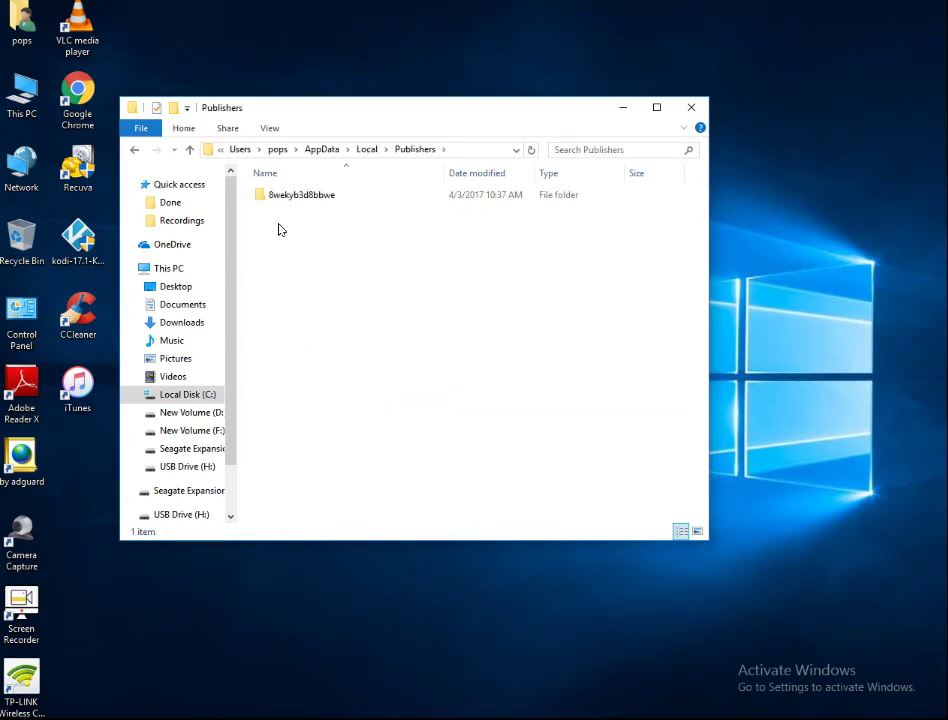
left_click(137, 155)
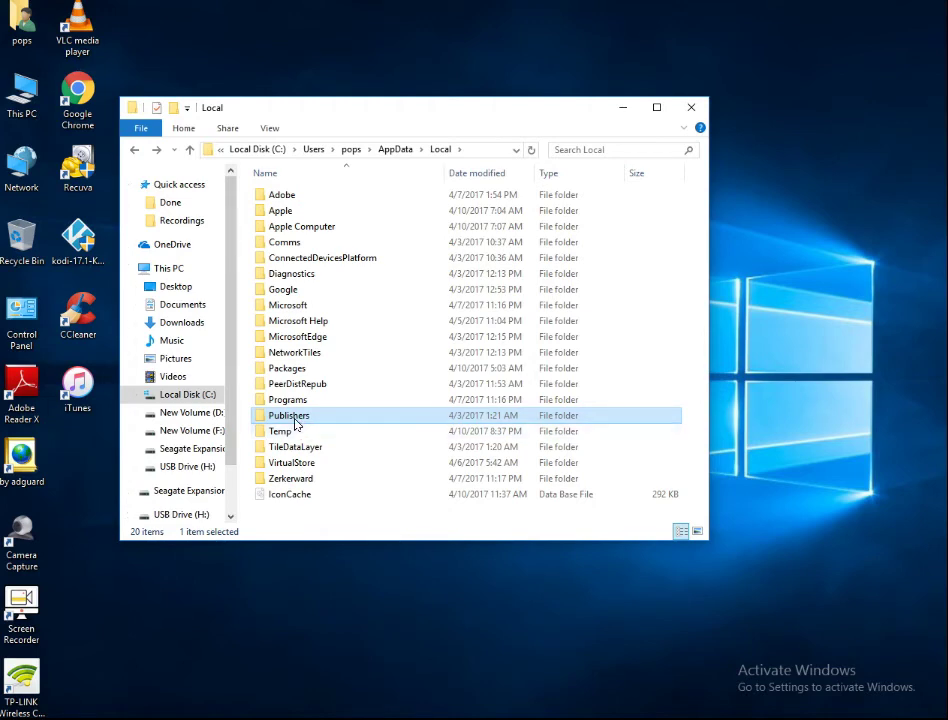
double_click(290, 418)
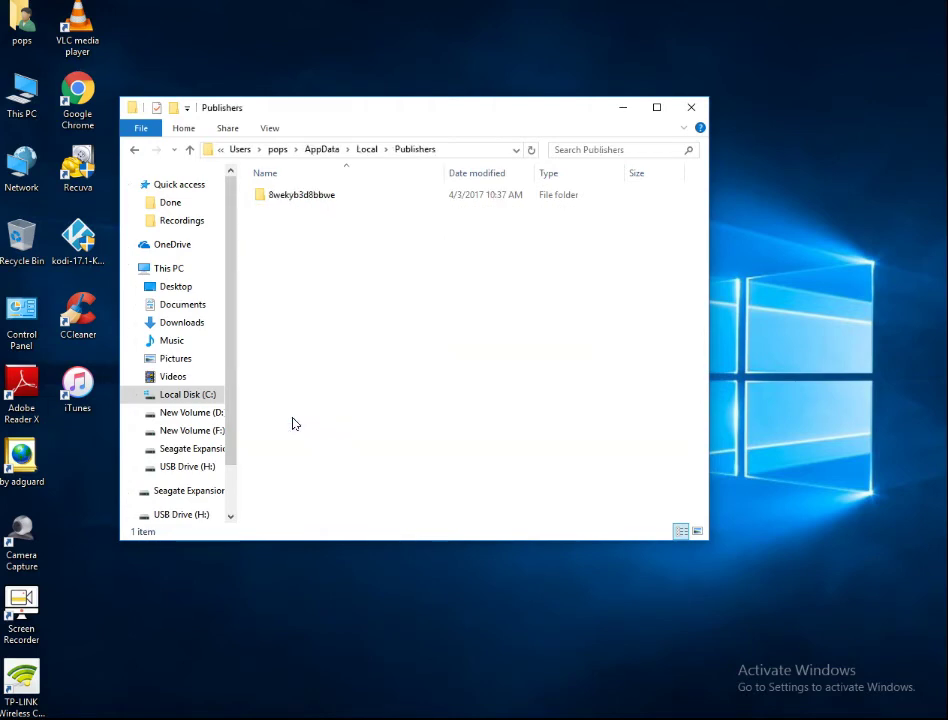
left_click(290, 207)
double_click(290, 200)
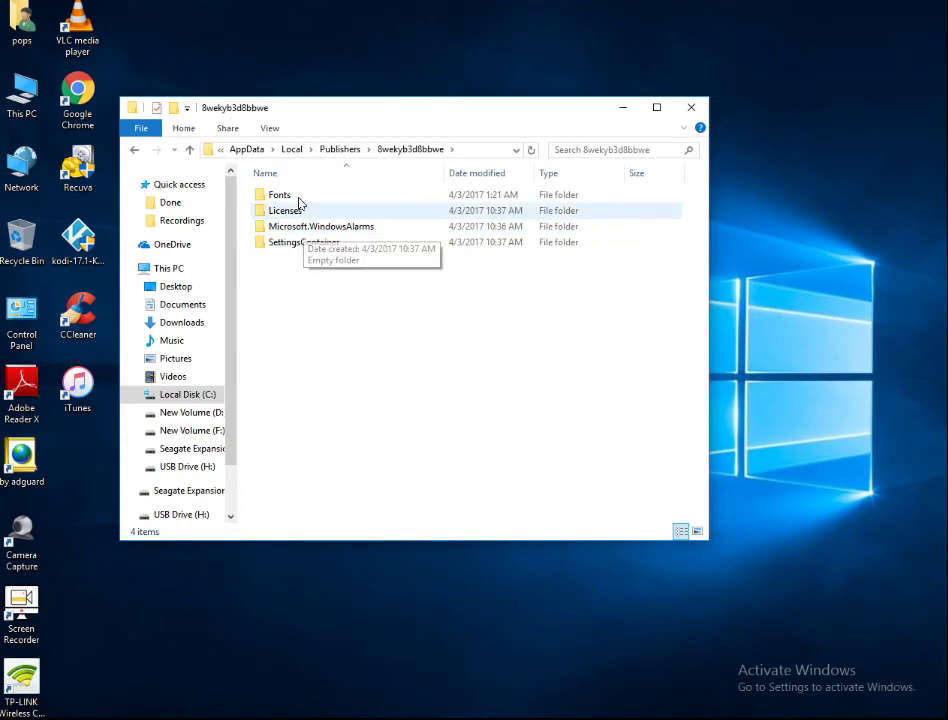
double_click(313, 227)
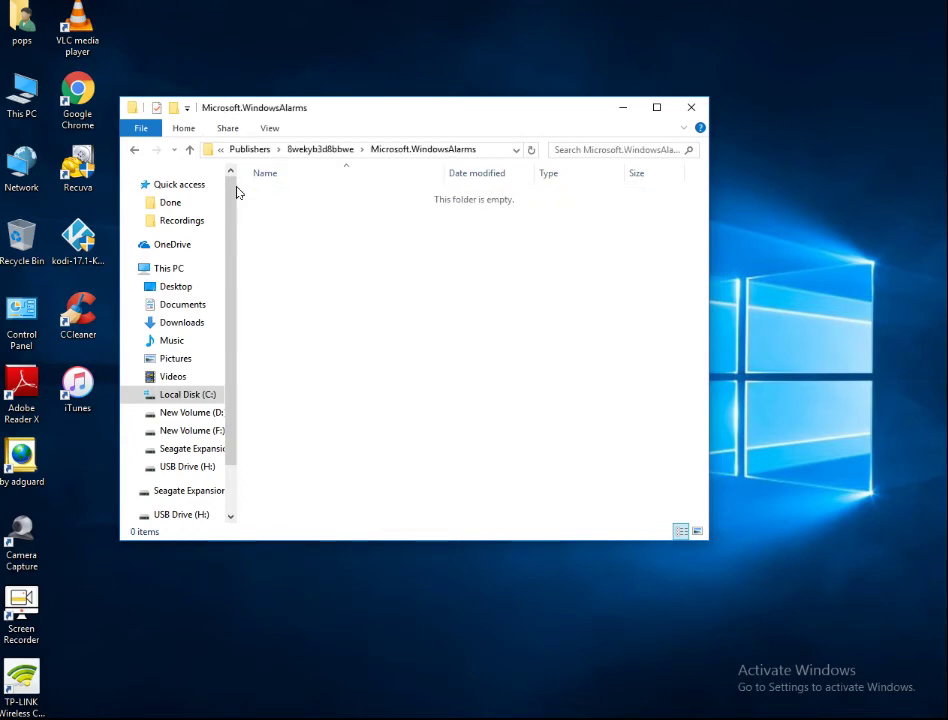
left_click(133, 151)
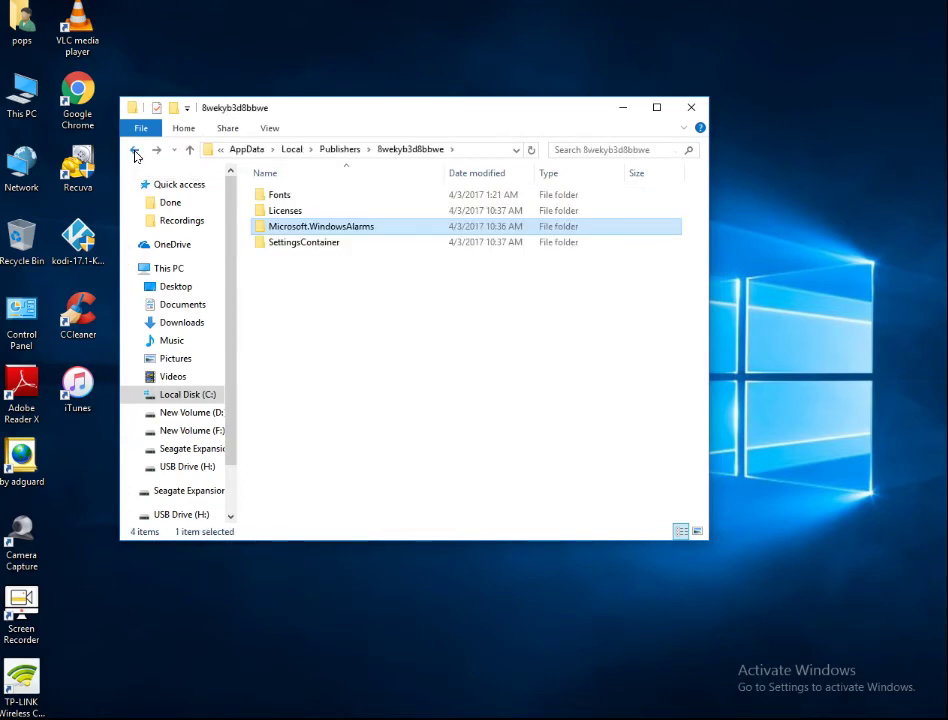
left_click(134, 152)
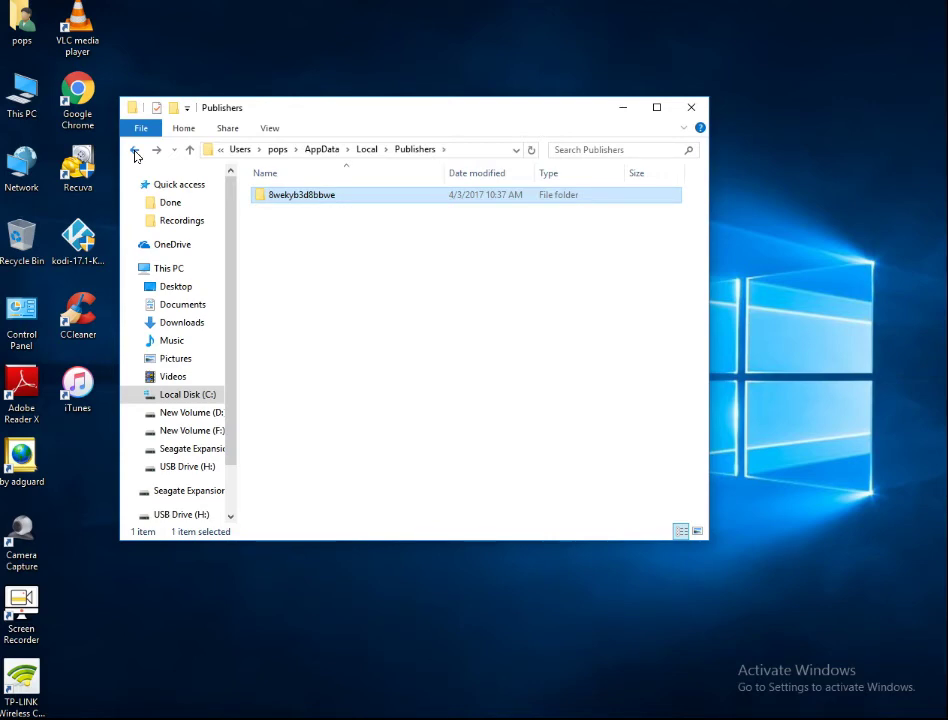
left_click(135, 152)
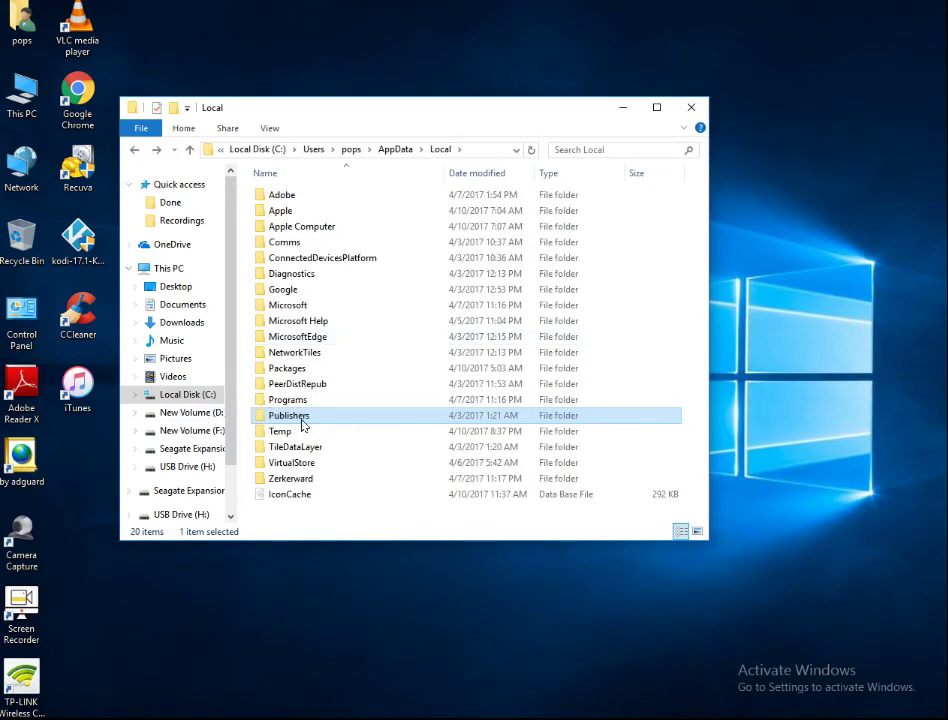
Step: Check the contents of the Publishers folder twice more, returning to the Local folder each time
double_click(300, 420)
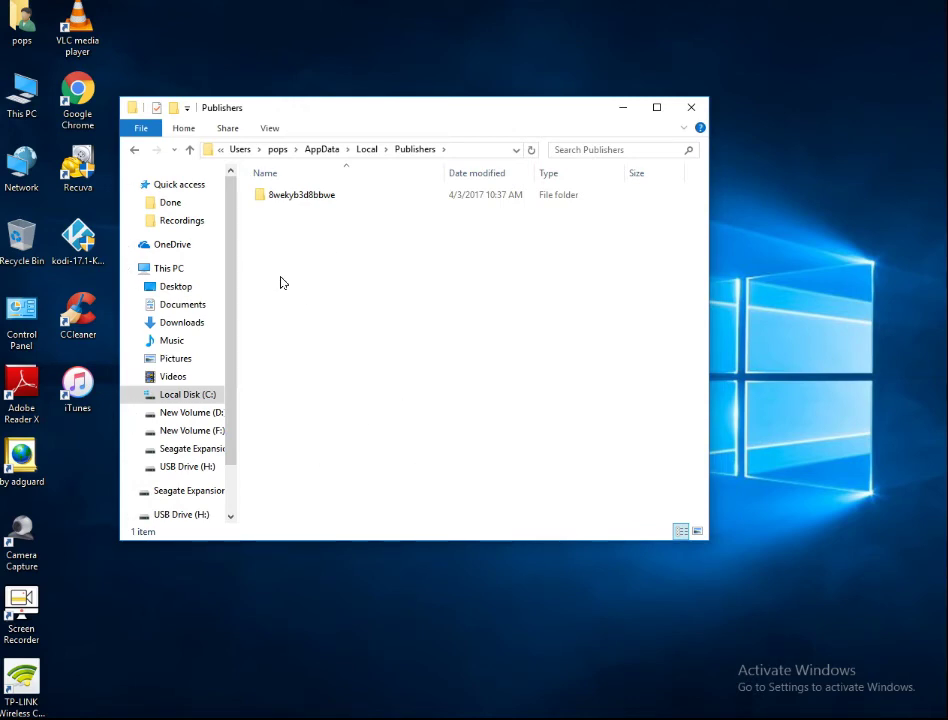
left_click(134, 151)
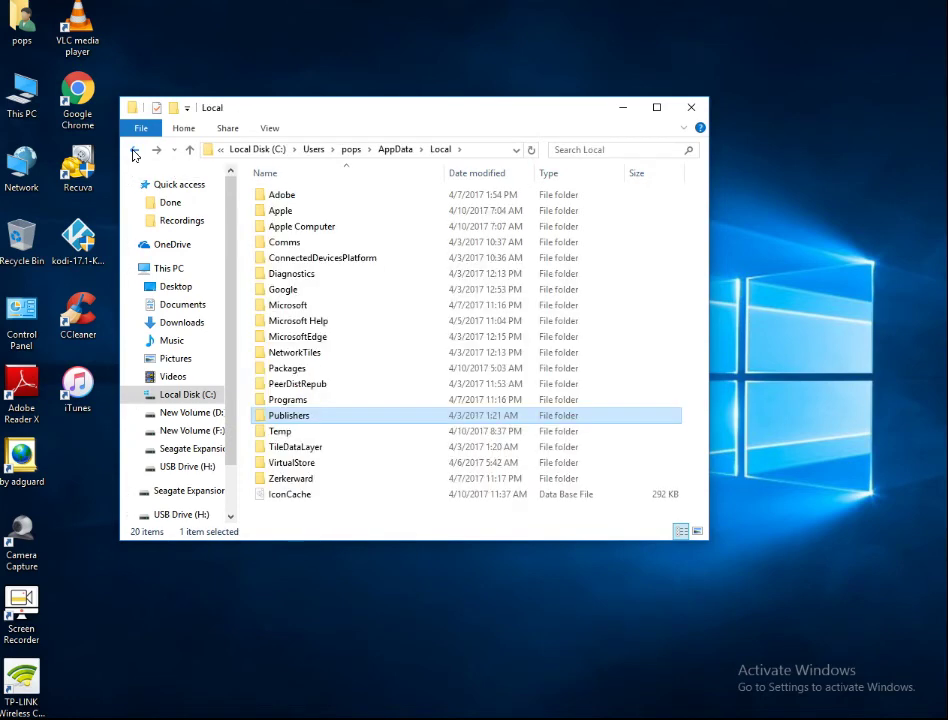
double_click(302, 419)
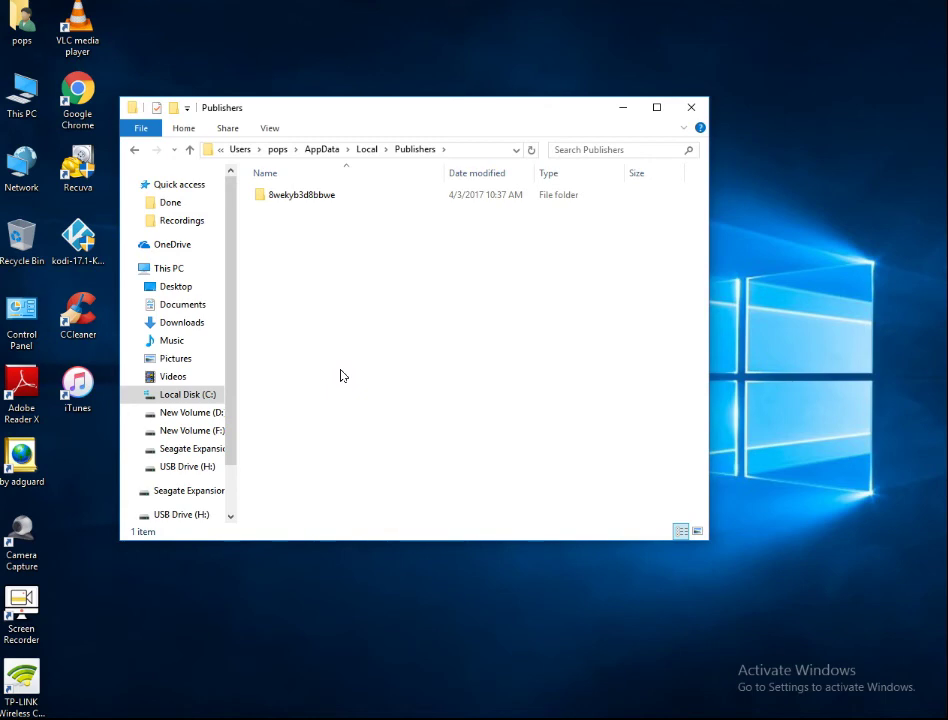
left_click(136, 152)
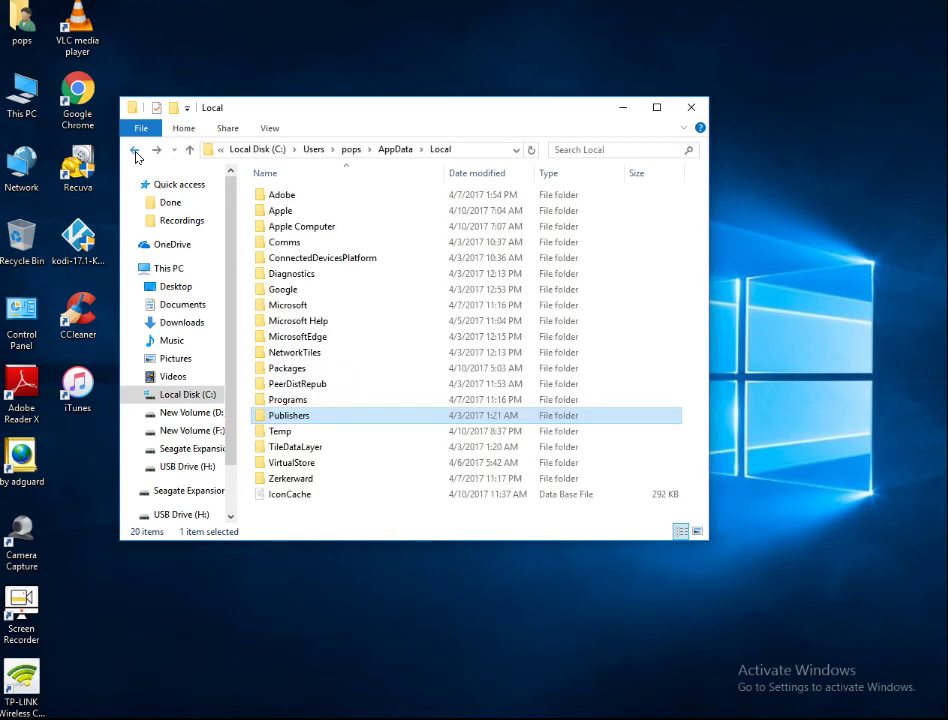
Step: Go back from the Local folder through Users and Local Disk (C:) to This PC and close the File Explorer window
left_click(135, 153)
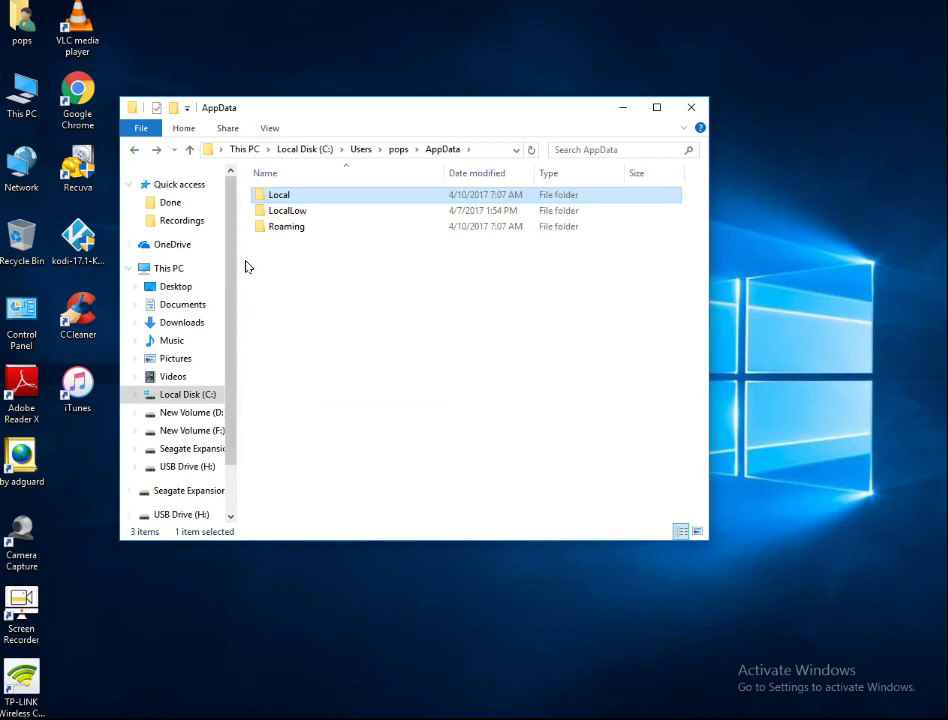
left_click(134, 150)
left_click(134, 150)
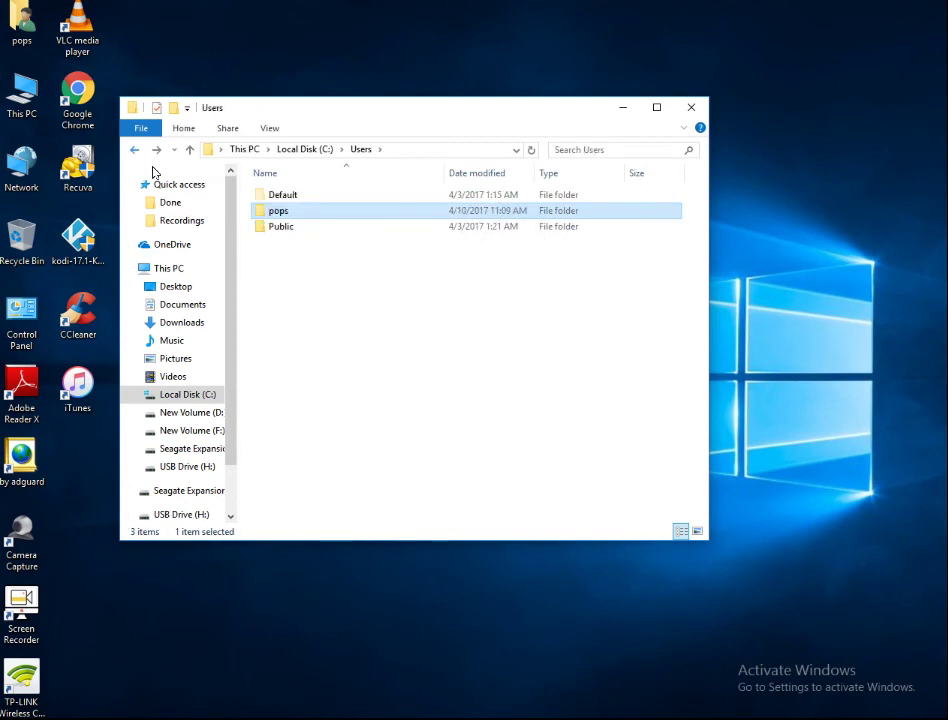
left_click(266, 267)
left_click(134, 150)
left_click(391, 370)
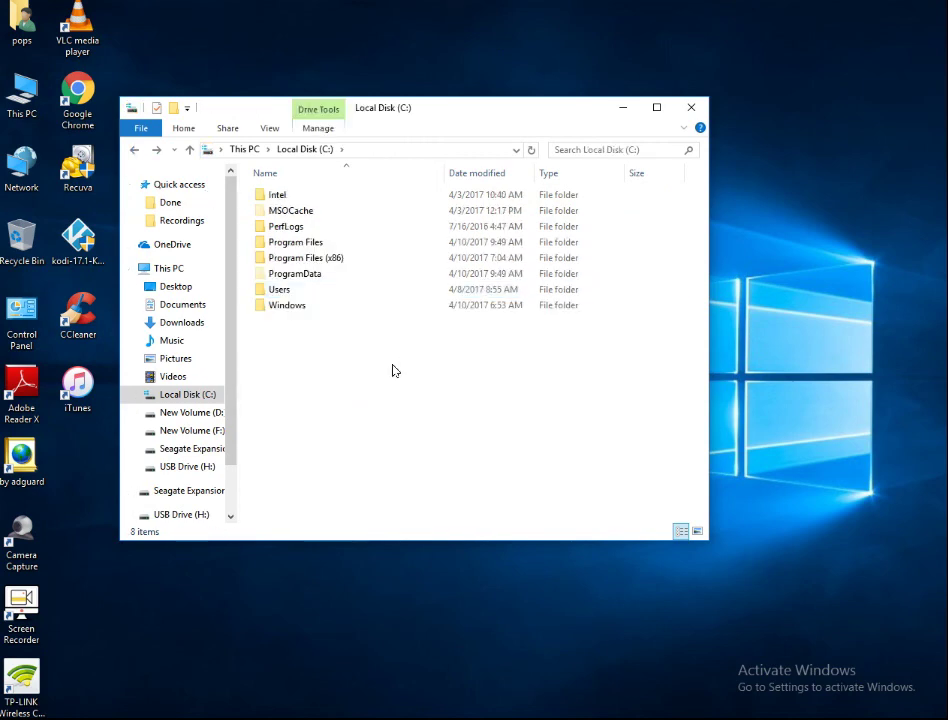
left_click(134, 152)
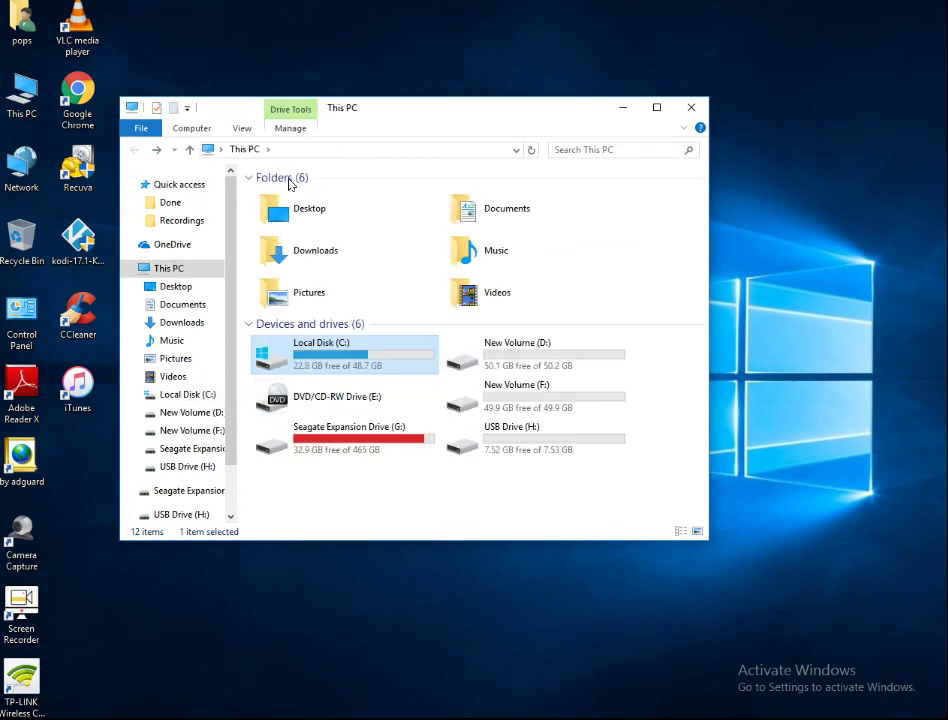
left_click(690, 108)
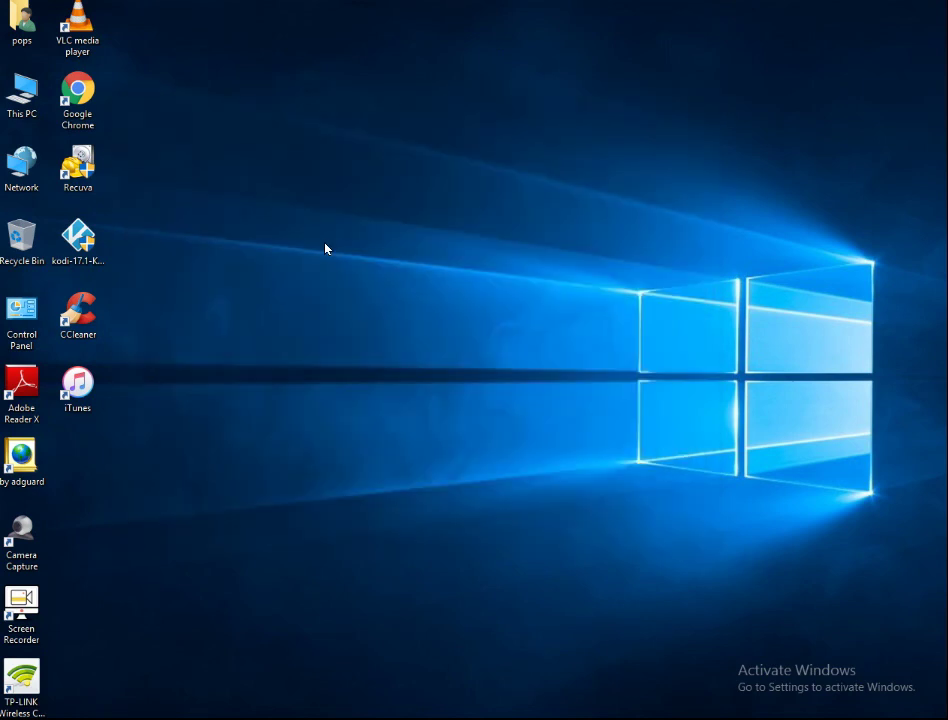
Step: Refresh the Windows desktop several times in a row
right_click(327, 264)
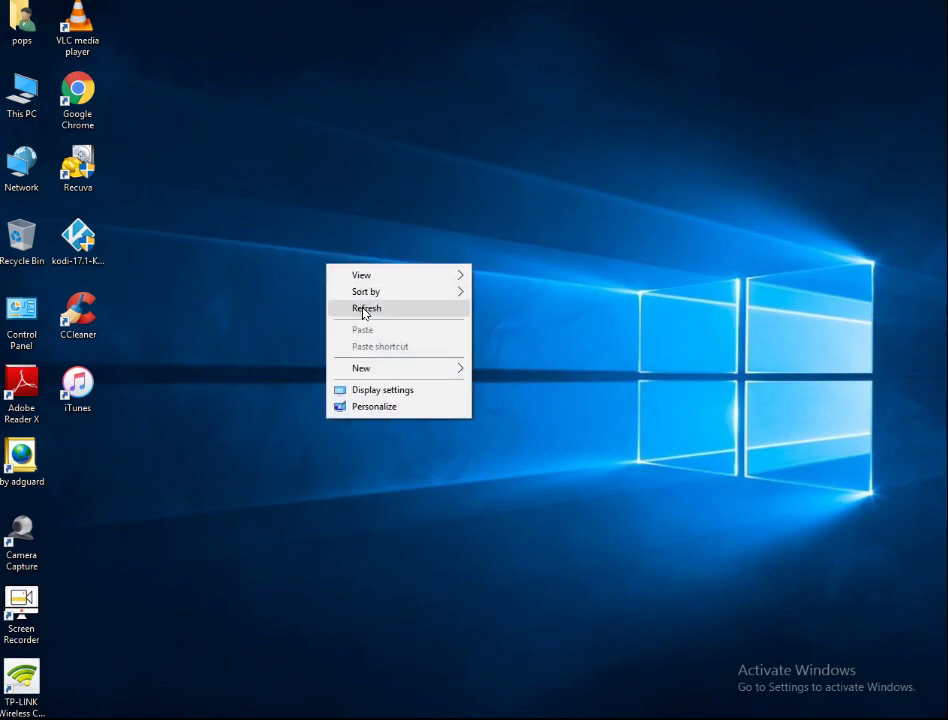
left_click(364, 308)
right_click(317, 281)
left_click(355, 323)
right_click(340, 290)
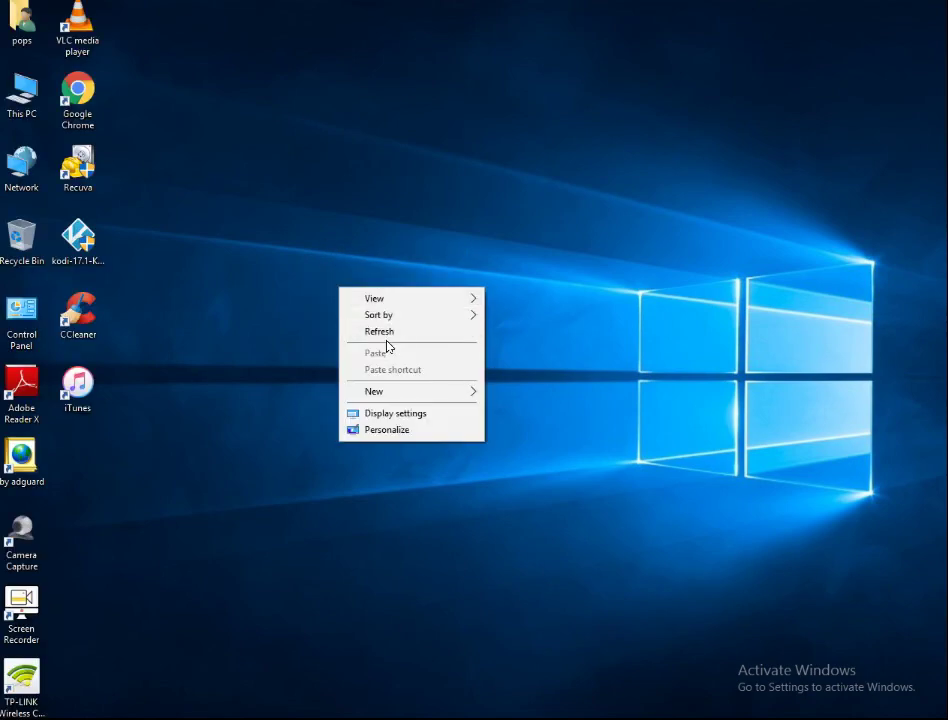
left_click(396, 341)
right_click(333, 297)
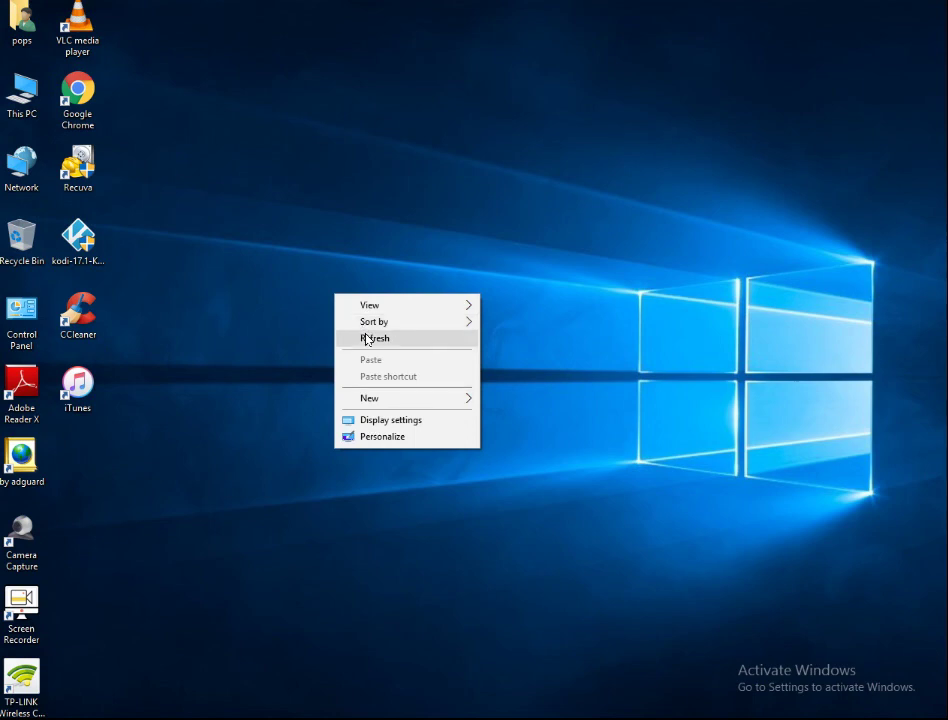
left_click(364, 336)
right_click(320, 281)
left_click(381, 331)
right_click(340, 298)
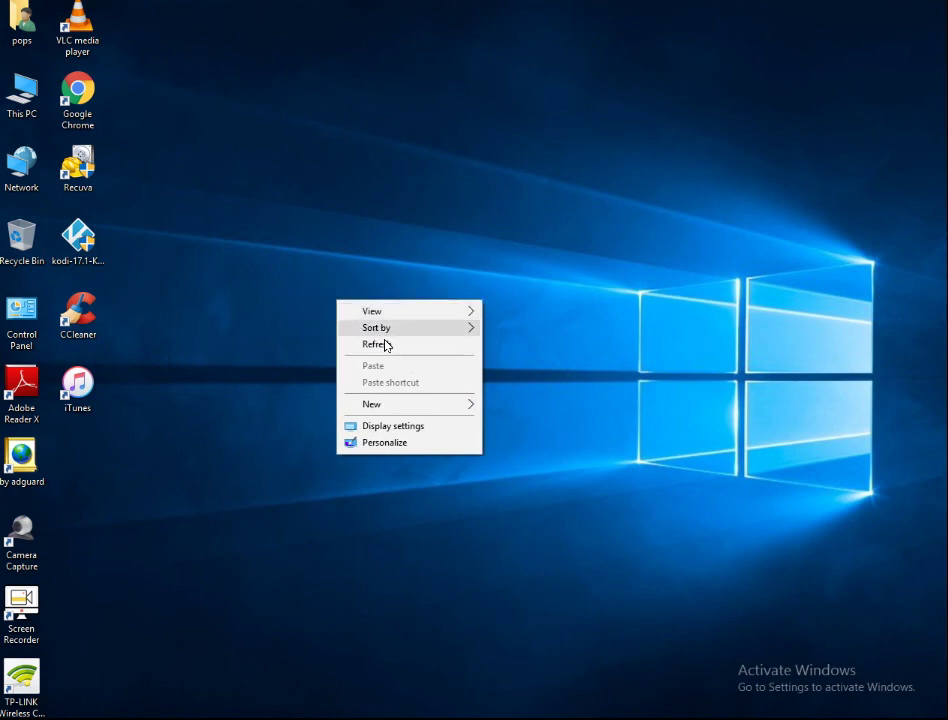
left_click(386, 342)
left_click(400, 345)
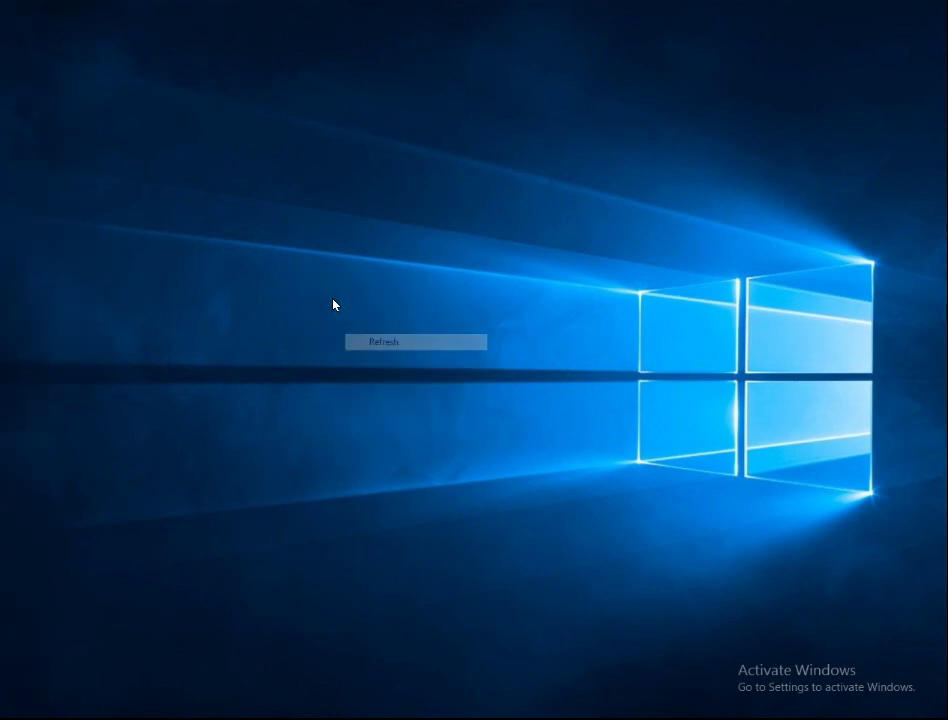
right_click(332, 299)
left_click(398, 346)
right_click(342, 316)
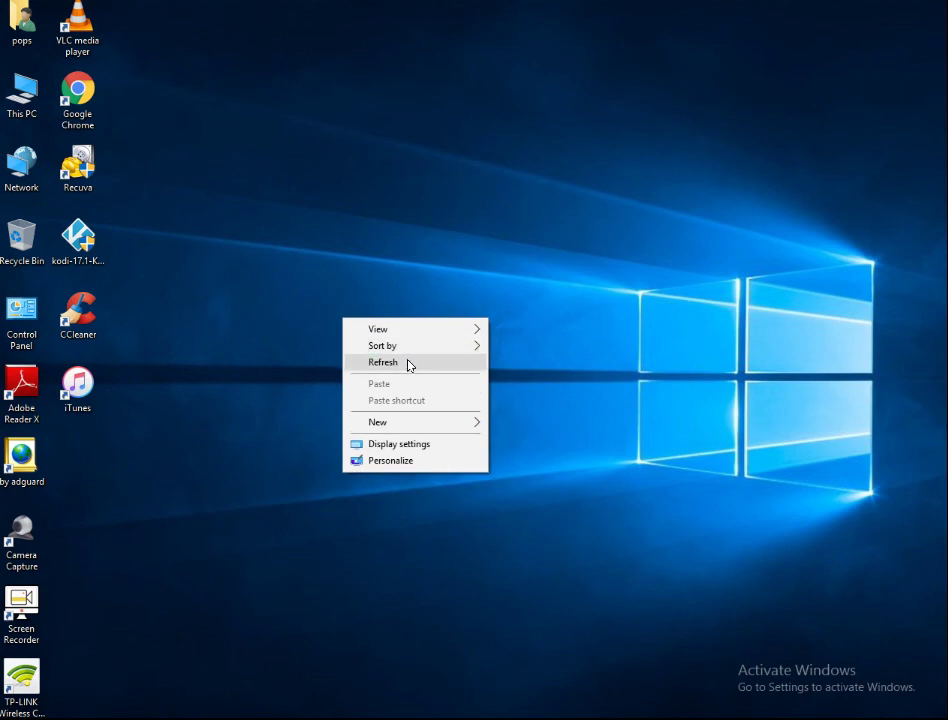
left_click(407, 362)
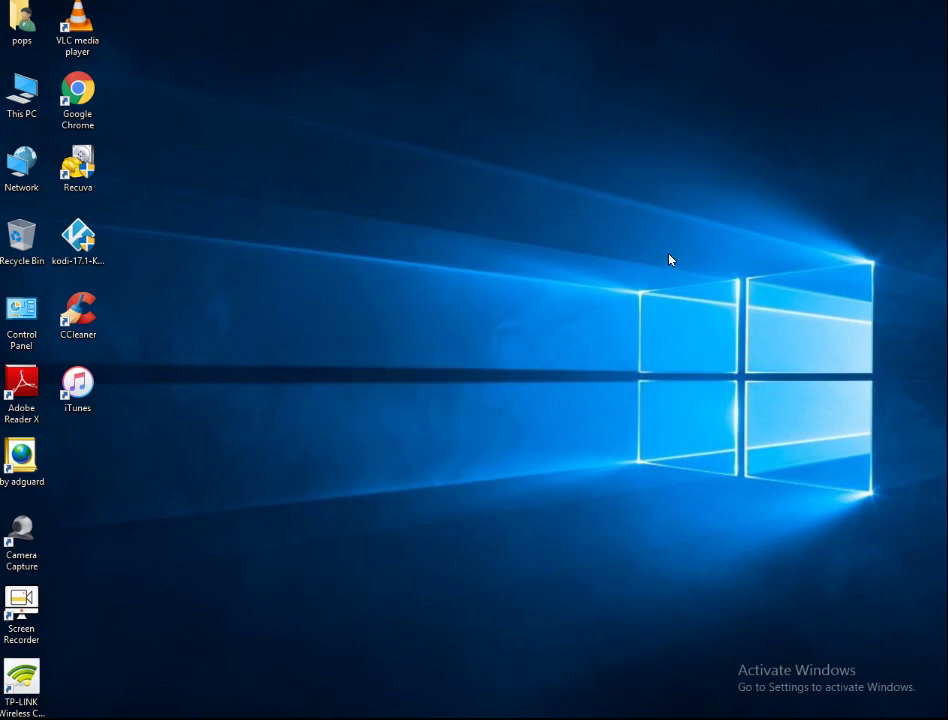